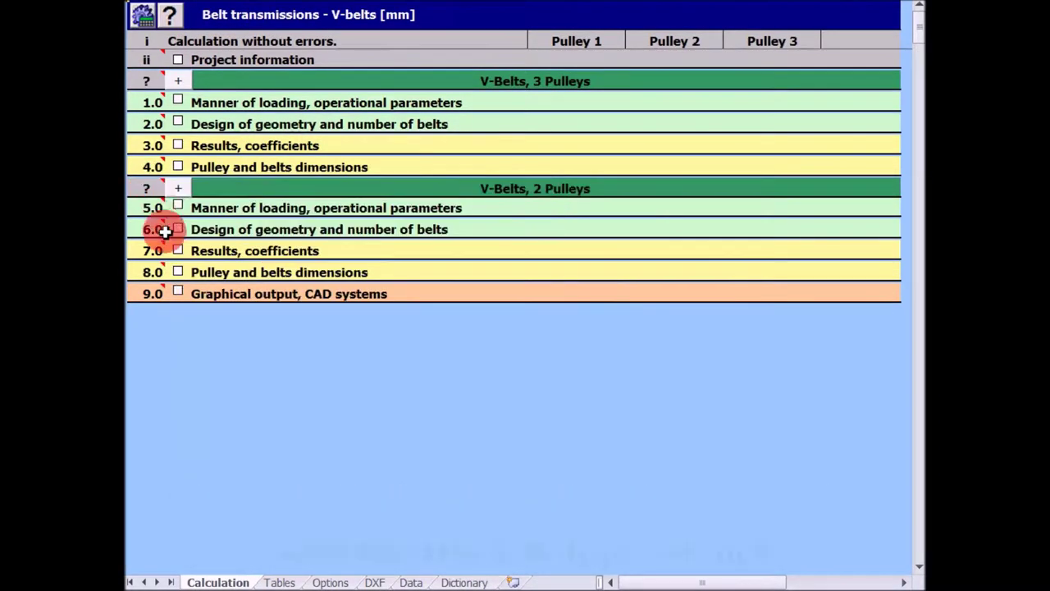
Open the 2-pulley V-belt calculation and enter 10 kW power, 1450 and 485 /min speeds
{"action": "left_click", "coordinate": [179, 189]}
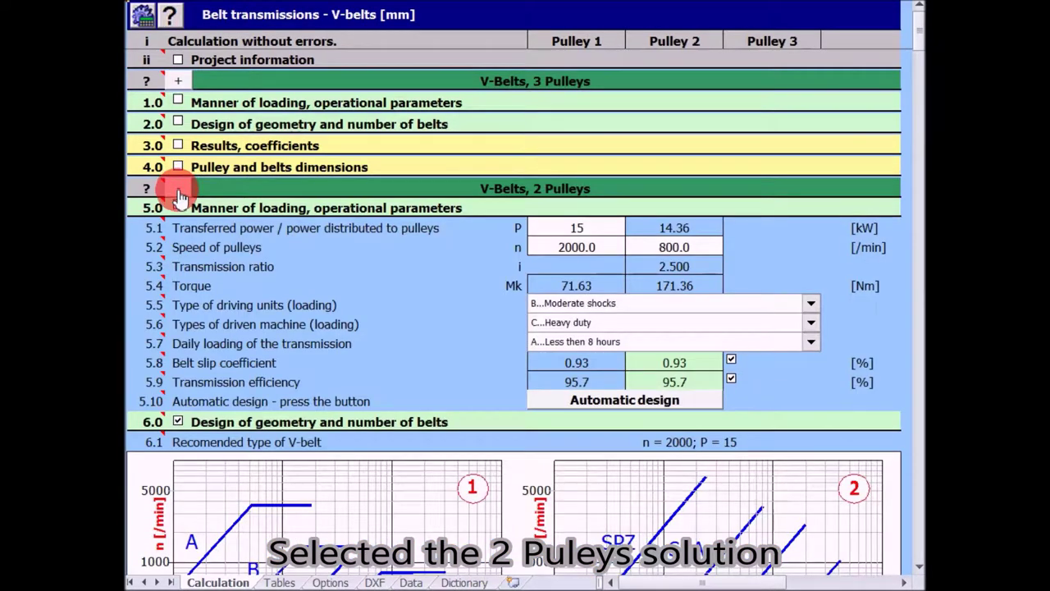
{"action": "left_click", "coordinate": [563, 227]}
{"action": "type", "text": "10"}
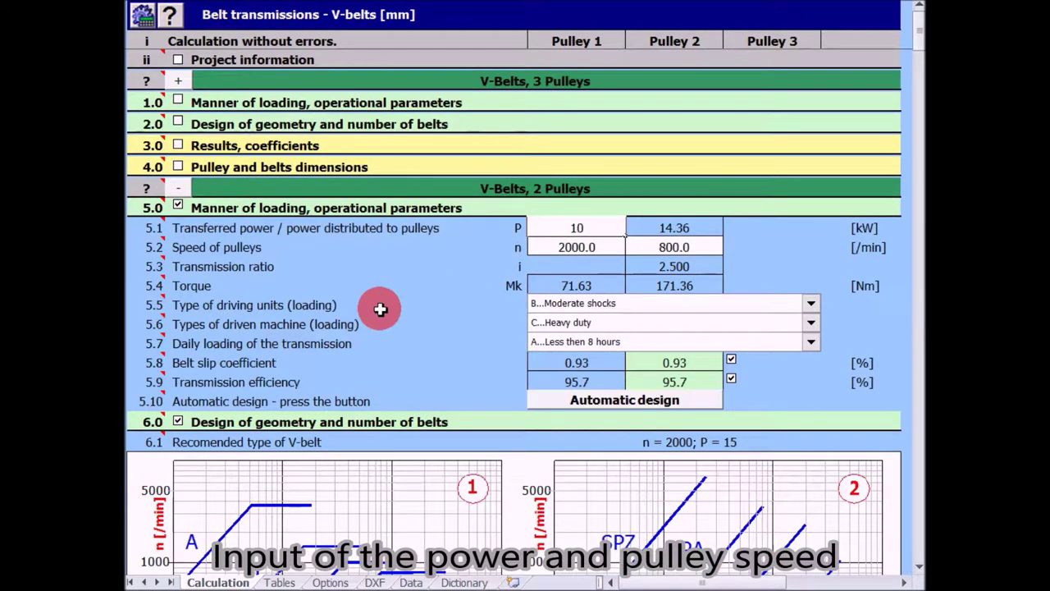
{"action": "key", "text": "Return"}
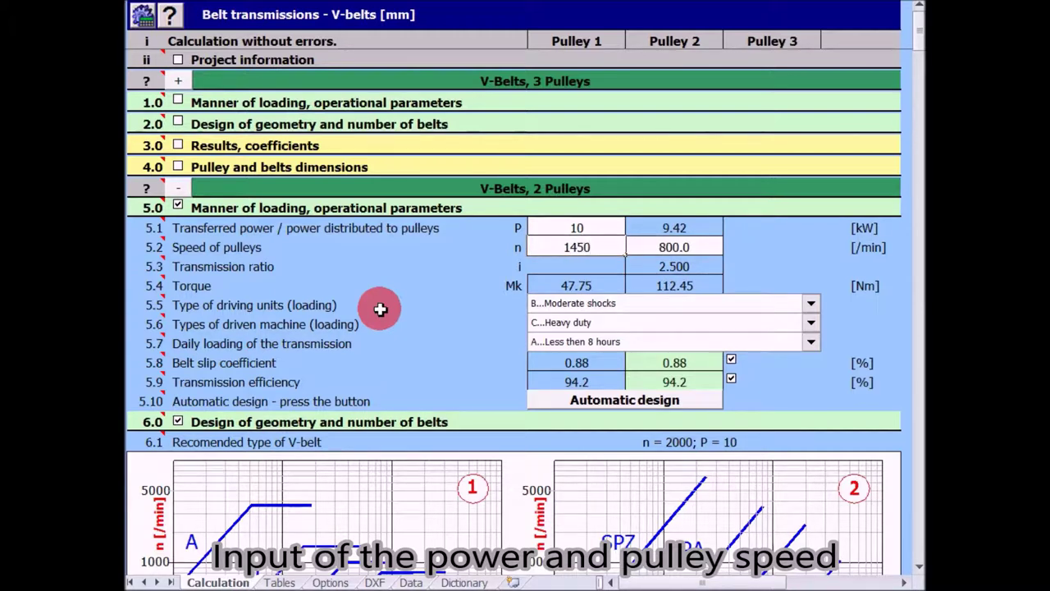
{"action": "key", "text": "Return"}
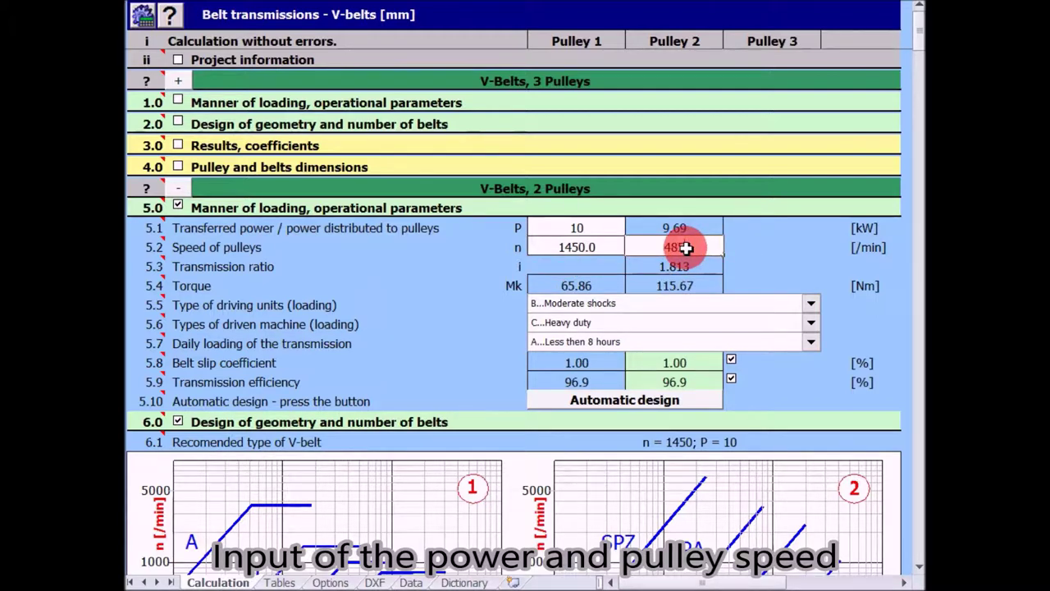
{"action": "key", "text": "Return"}
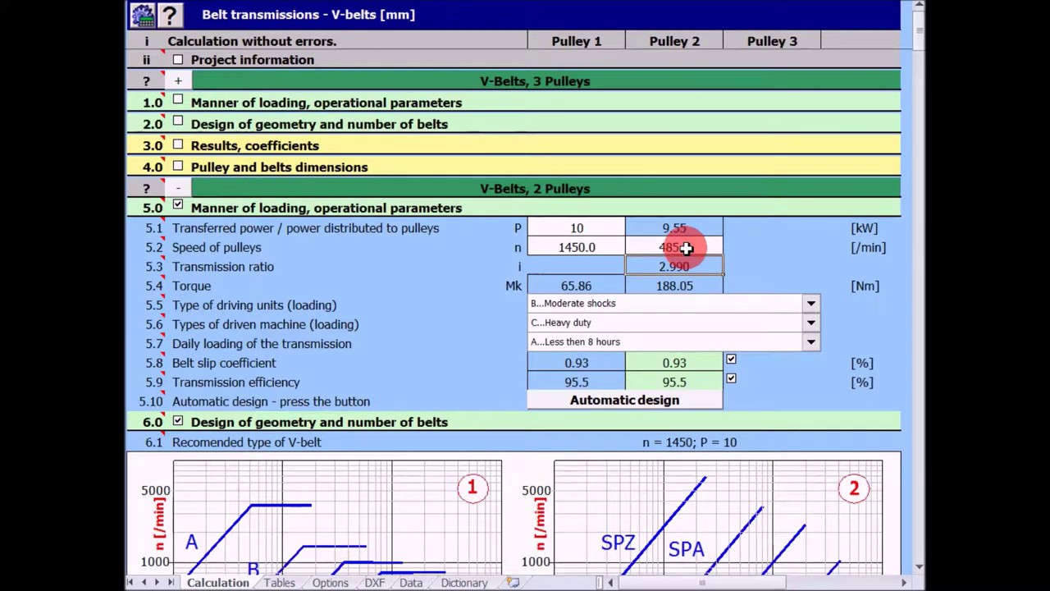
{"action": "mouse_move", "coordinate": [157, 304]}
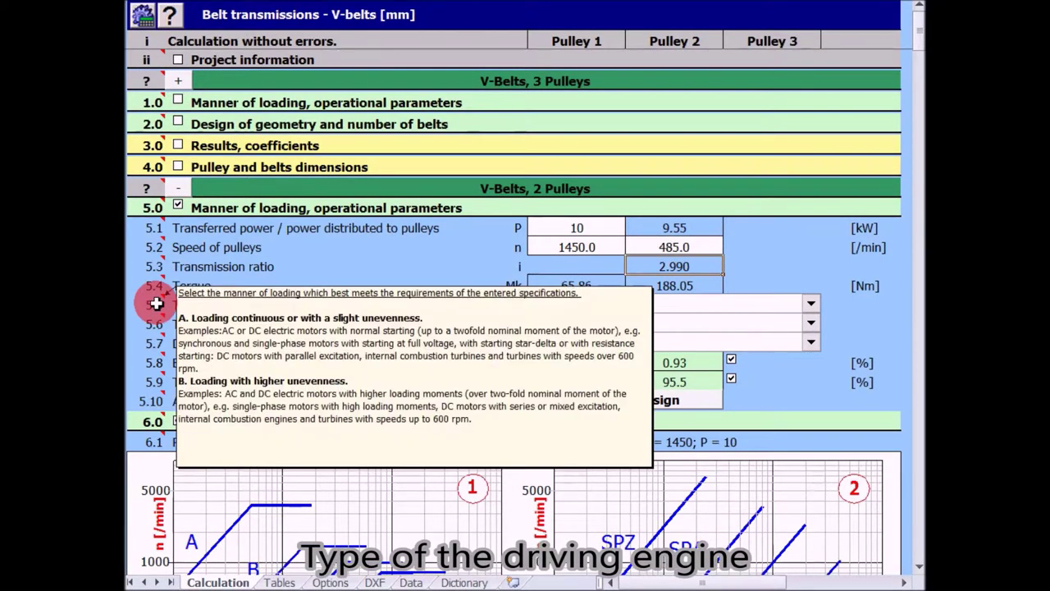
Choose continuous or light shocks, medium duty and over 16 hours daily, then run automatic design
{"action": "left_click", "coordinate": [607, 304]}
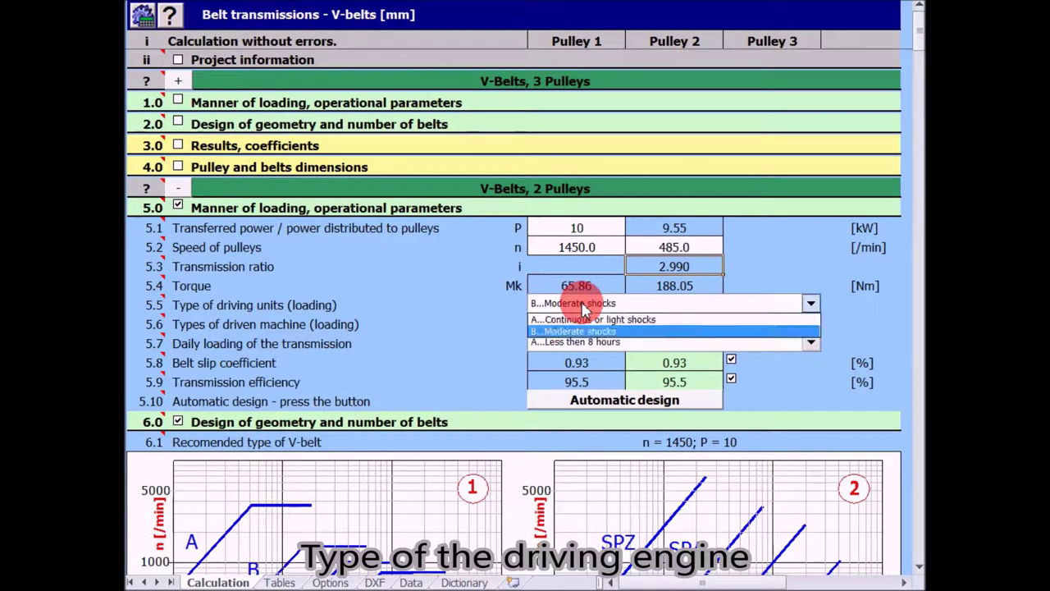
{"action": "left_click", "coordinate": [564, 320]}
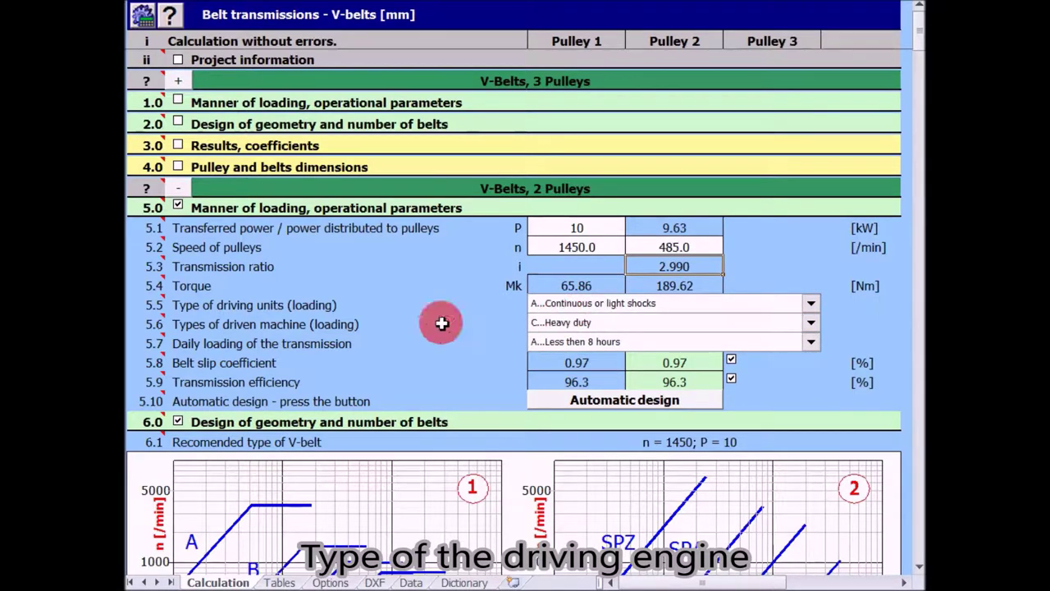
{"action": "mouse_move", "coordinate": [156, 325]}
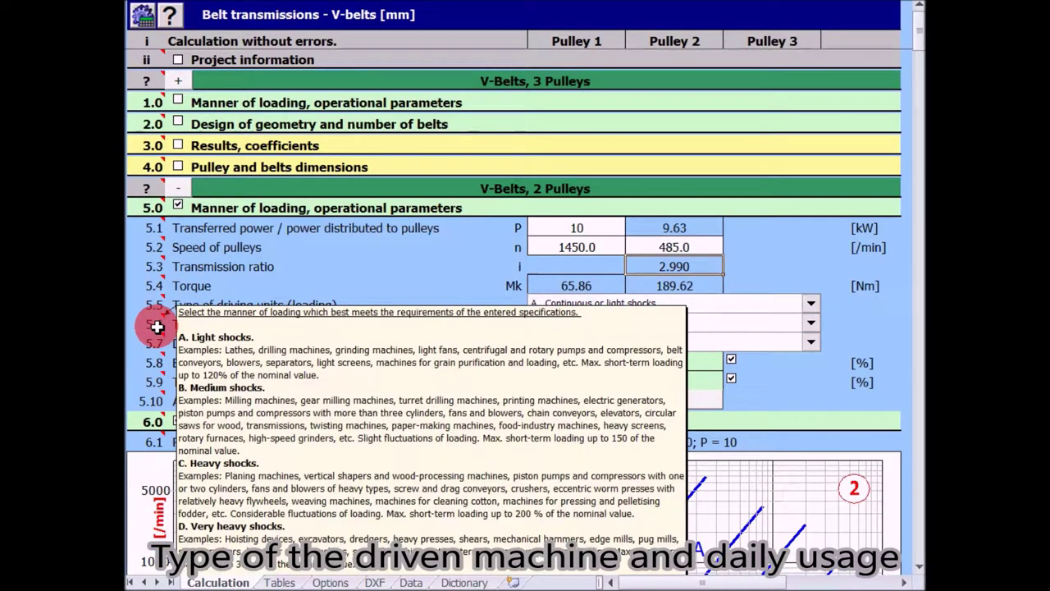
{"action": "left_click", "coordinate": [564, 323]}
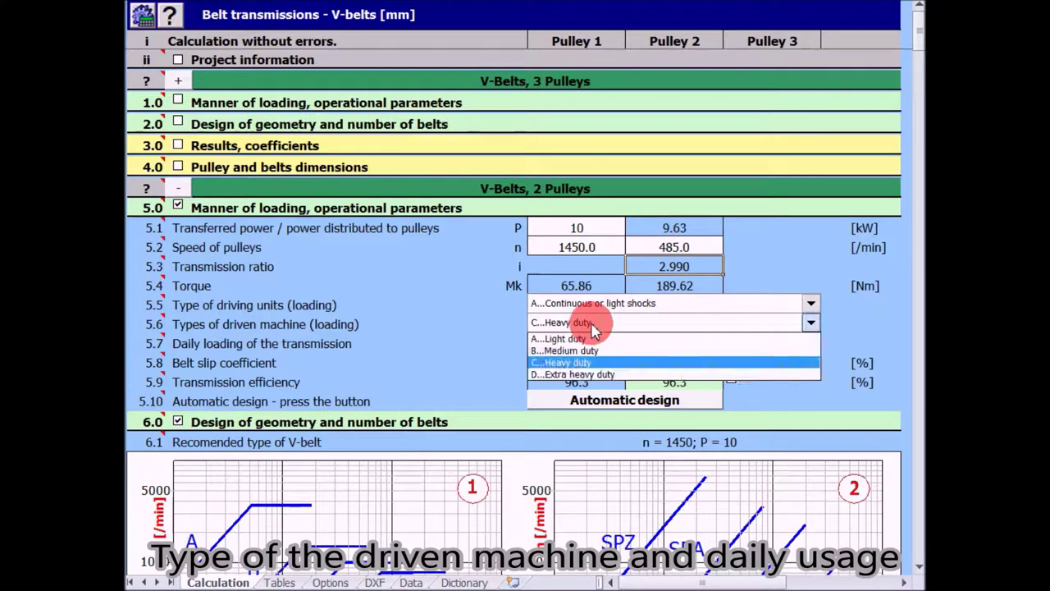
{"action": "left_click", "coordinate": [581, 350]}
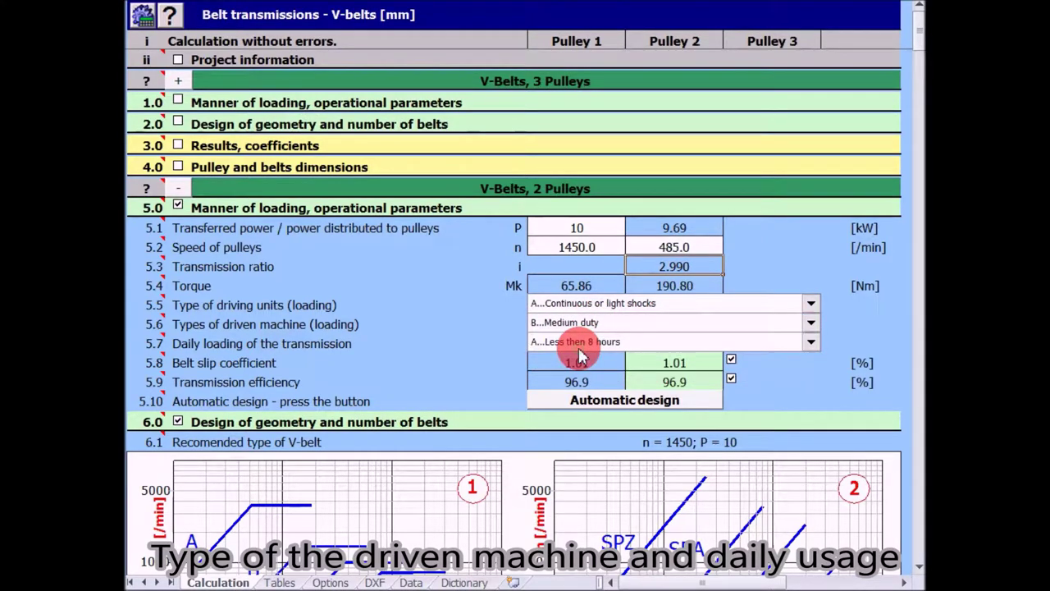
{"action": "mouse_move", "coordinate": [158, 345]}
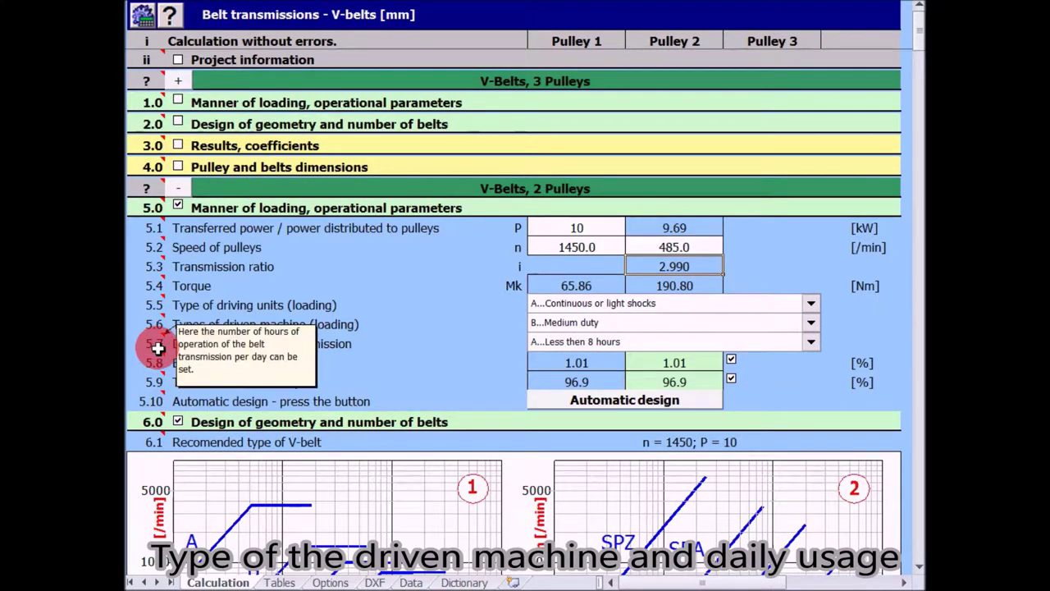
{"action": "left_click", "coordinate": [572, 343]}
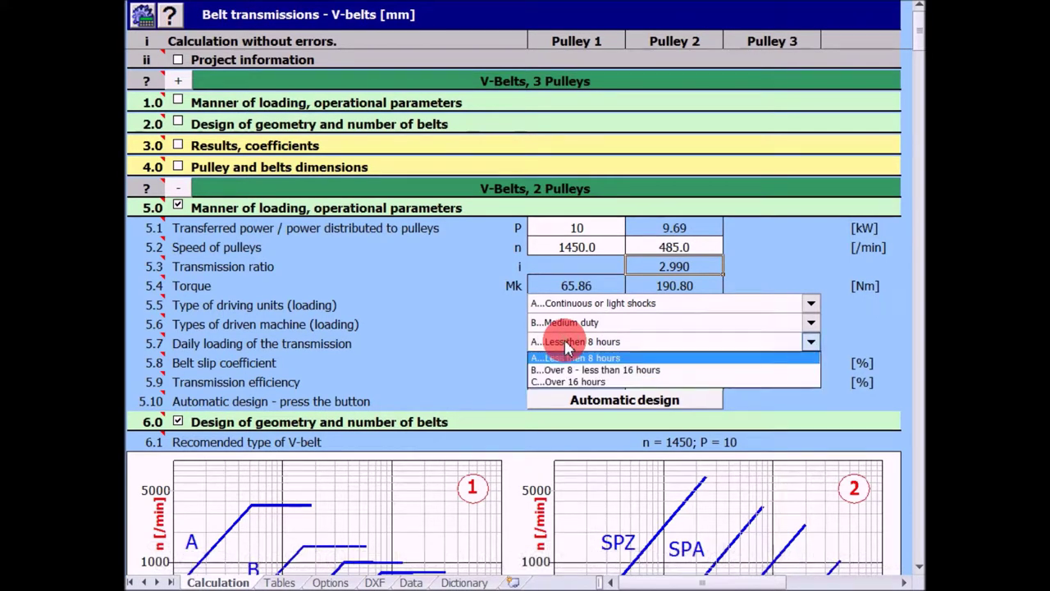
{"action": "left_click", "coordinate": [555, 383]}
{"action": "left_click", "coordinate": [615, 358]}
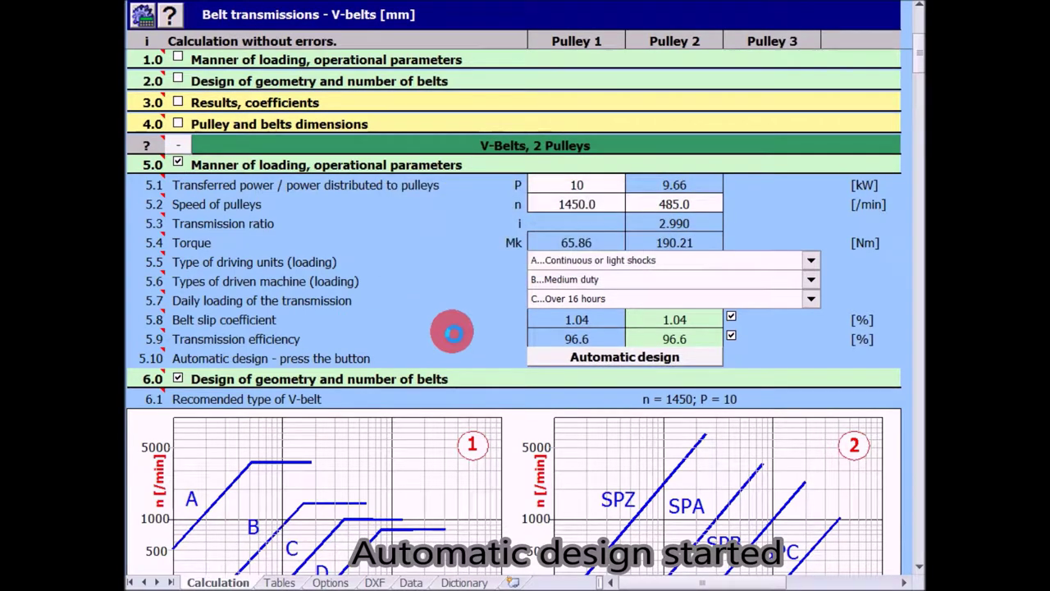
Set the standard pitch diameters to 140 mm for pulley 1 and 425 mm for pulley 2
{"action": "scroll", "coordinate": [454, 333], "scroll_direction": "down", "scroll_amount": 1}
{"action": "scroll", "coordinate": [454, 332], "scroll_direction": "down", "scroll_amount": 1}
{"action": "scroll", "coordinate": [454, 332], "scroll_direction": "down", "scroll_amount": 1}
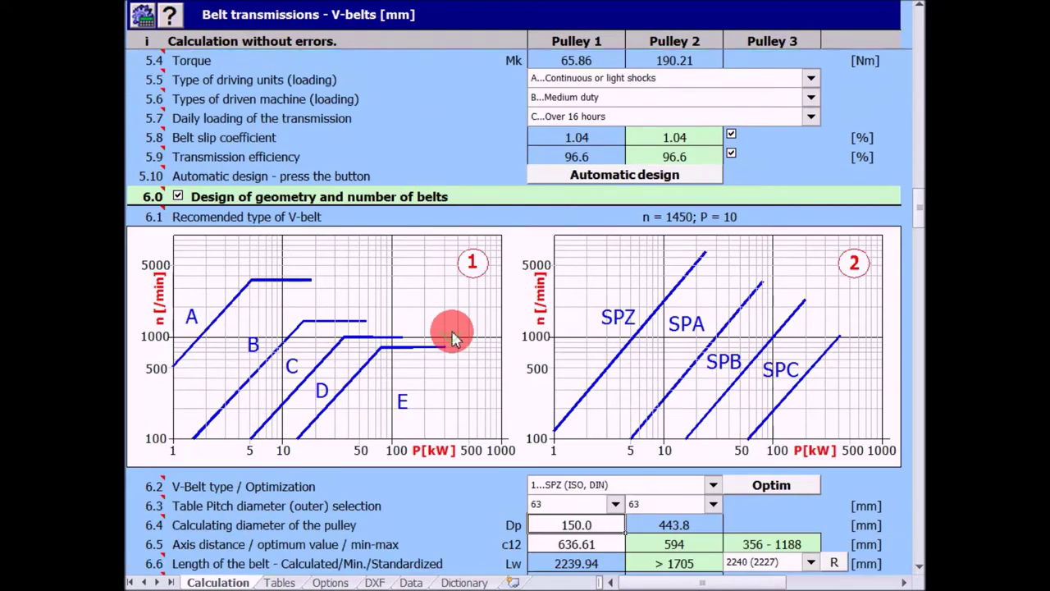
{"action": "scroll", "coordinate": [453, 337], "scroll_direction": "down", "scroll_amount": 2}
{"action": "scroll", "coordinate": [454, 336], "scroll_direction": "down", "scroll_amount": 1}
{"action": "scroll", "coordinate": [447, 369], "scroll_direction": "down", "scroll_amount": 4}
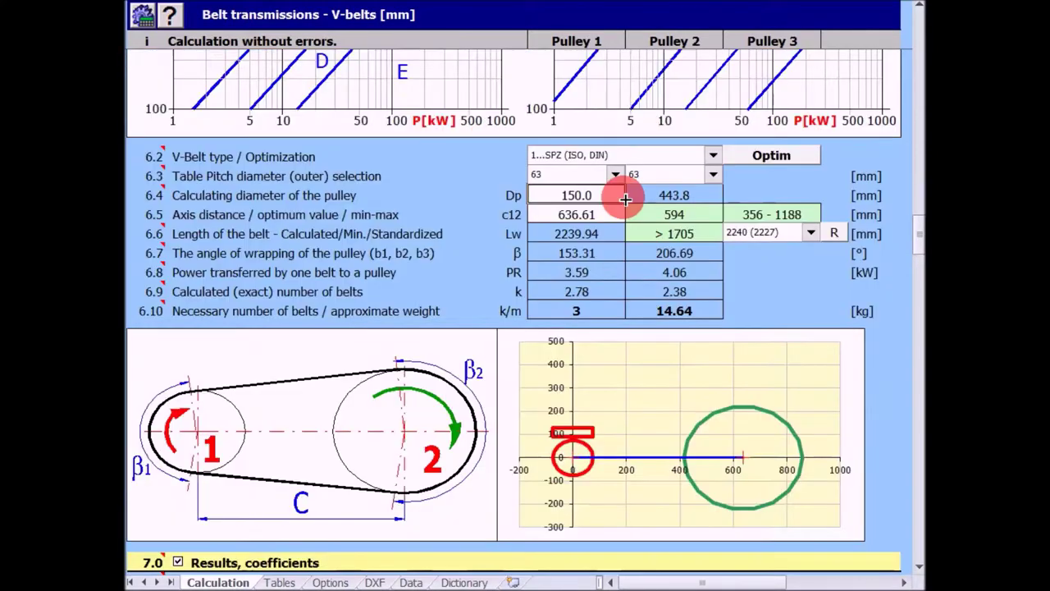
{"action": "left_click", "coordinate": [615, 175]}
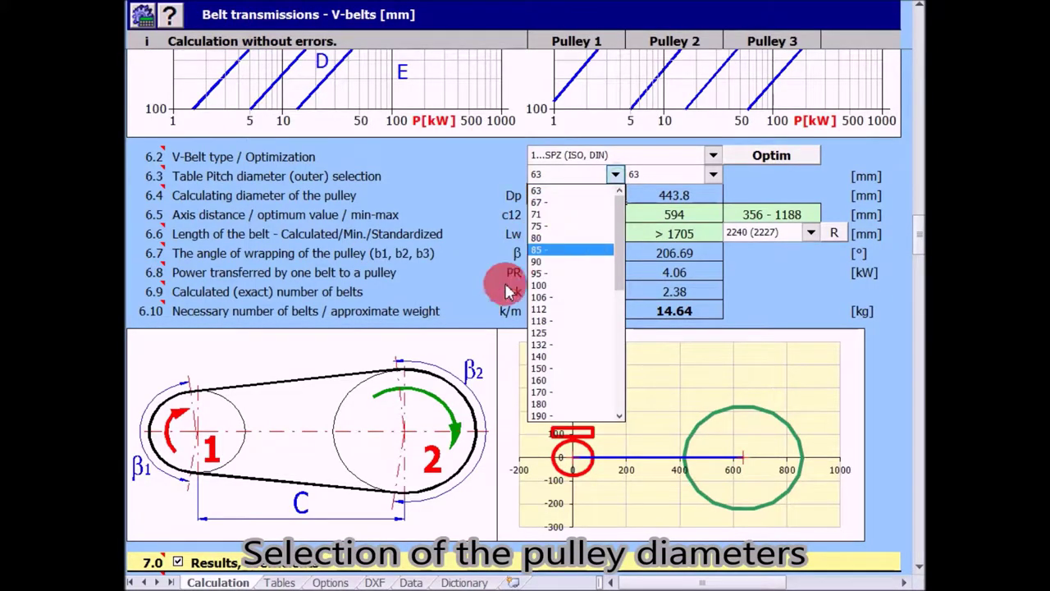
{"action": "left_click", "coordinate": [543, 356]}
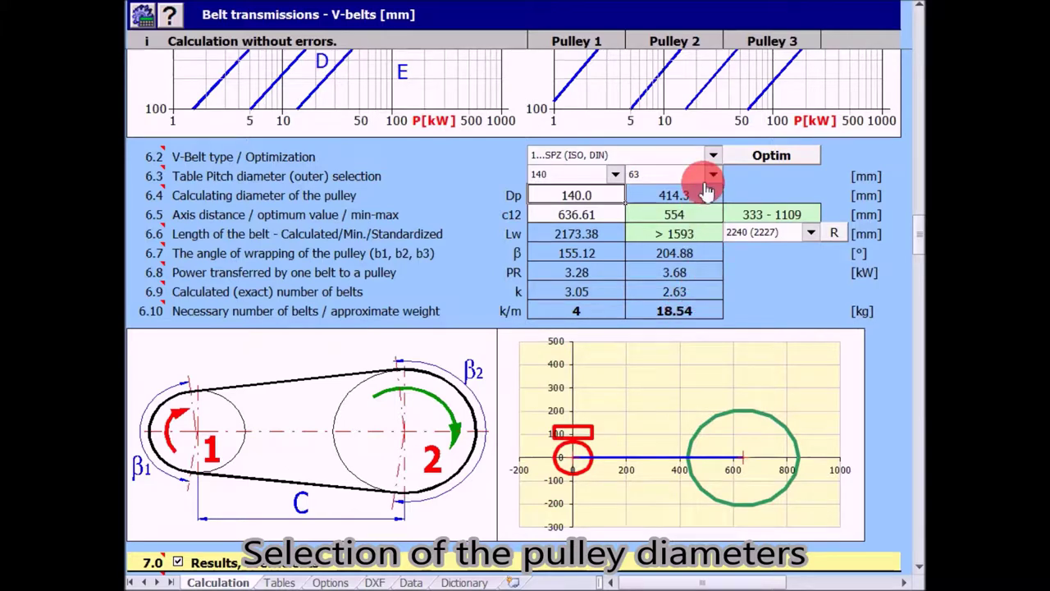
{"action": "left_click", "coordinate": [714, 176]}
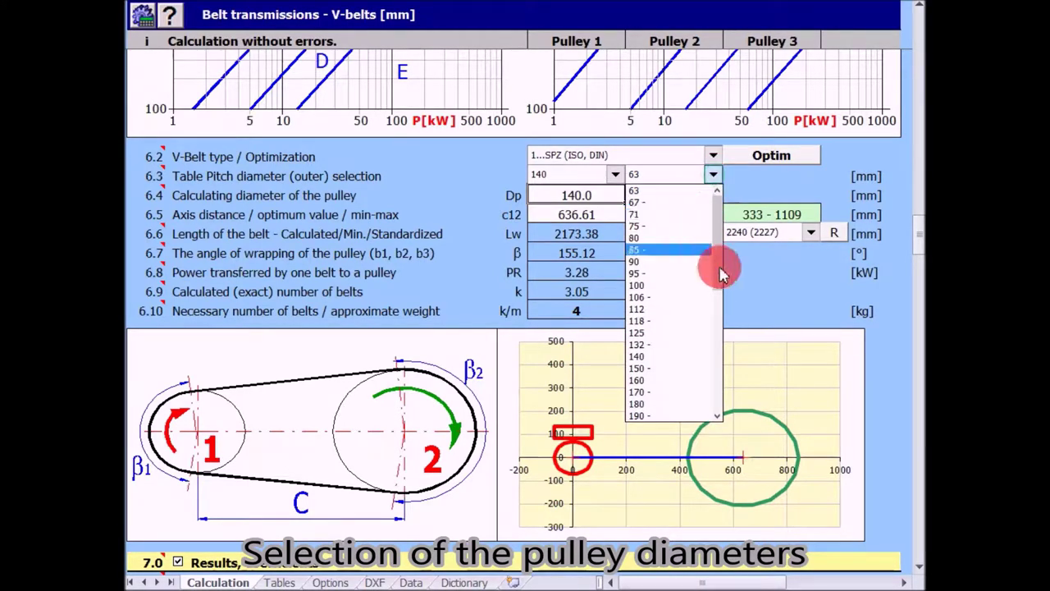
{"action": "left_click_drag", "start_coordinate": [720, 279], "coordinate": [727, 355]}
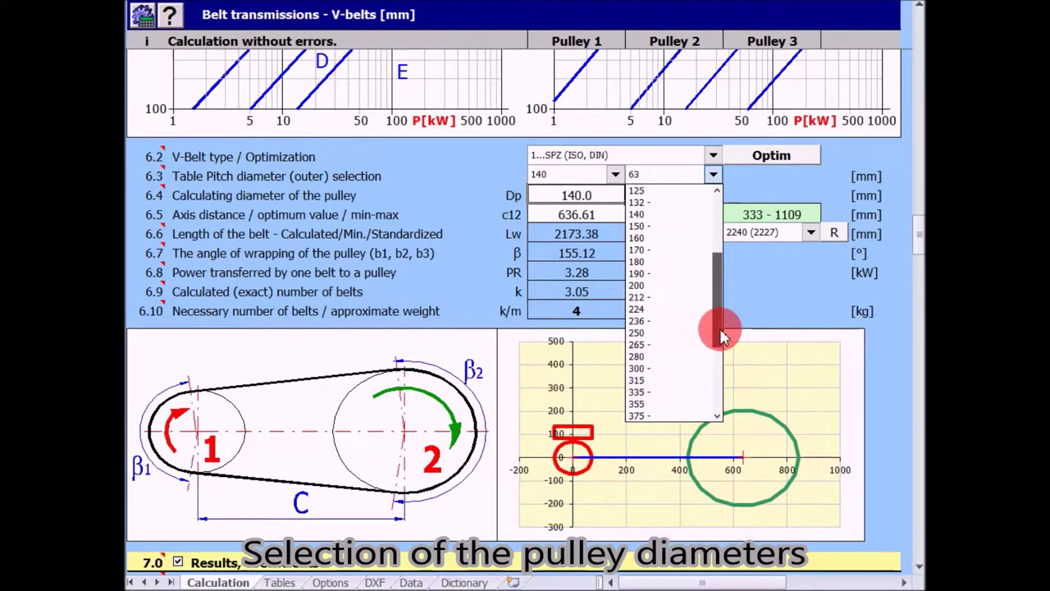
{"action": "left_click_drag", "start_coordinate": [727, 354], "coordinate": [715, 383]}
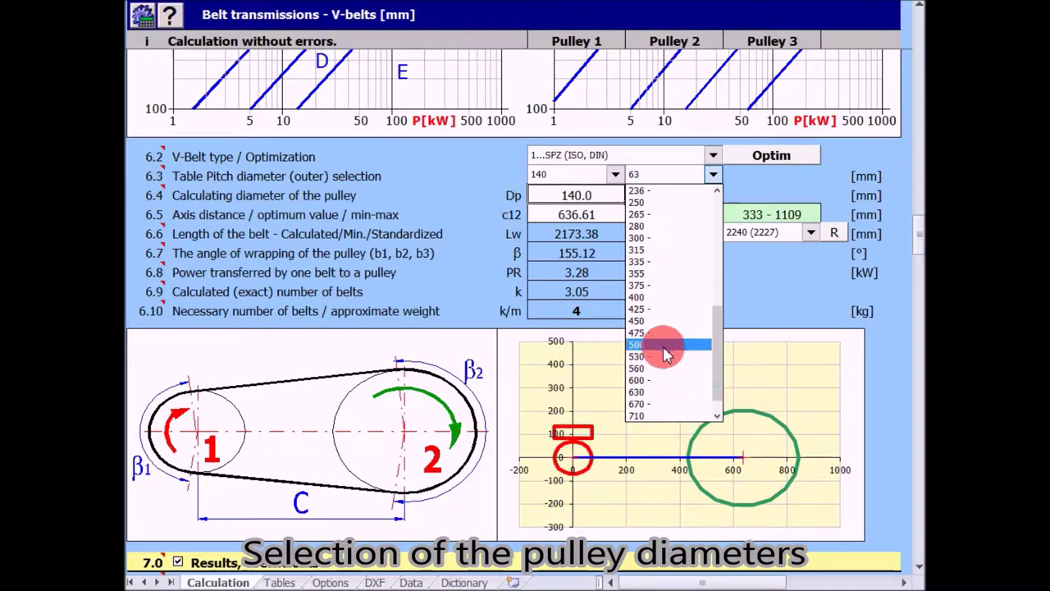
{"action": "left_click", "coordinate": [666, 313]}
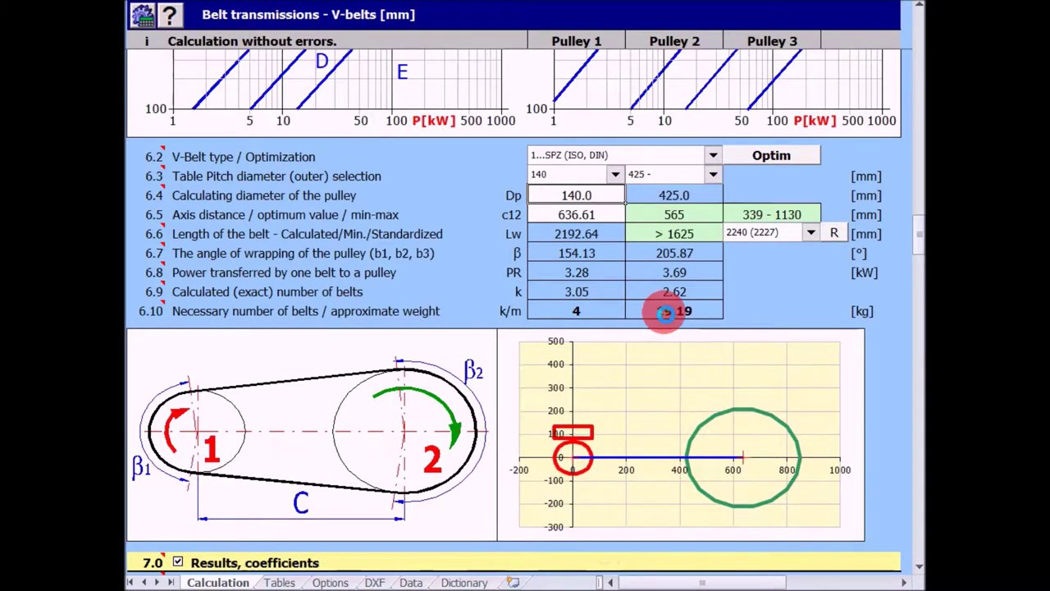
Choose the 1900 (1887) standard belt length
{"action": "left_click", "coordinate": [811, 233]}
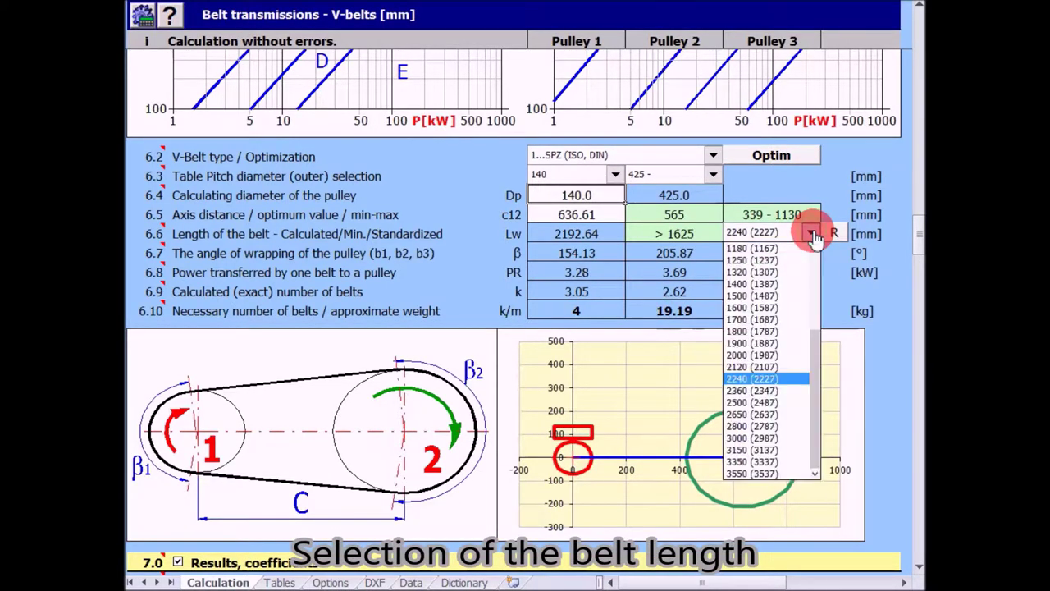
{"action": "left_click", "coordinate": [761, 343]}
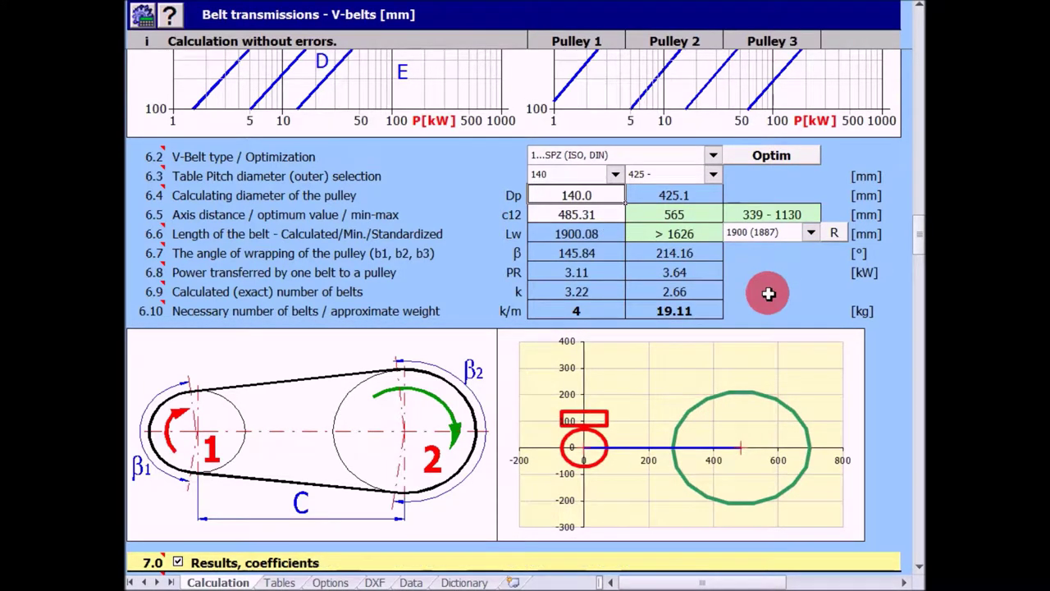
{"action": "scroll", "coordinate": [768, 293], "scroll_direction": "down", "scroll_amount": 3}
{"action": "scroll", "coordinate": [763, 293], "scroll_direction": "down", "scroll_amount": 1}
{"action": "scroll", "coordinate": [763, 293], "scroll_direction": "down", "scroll_amount": 3}
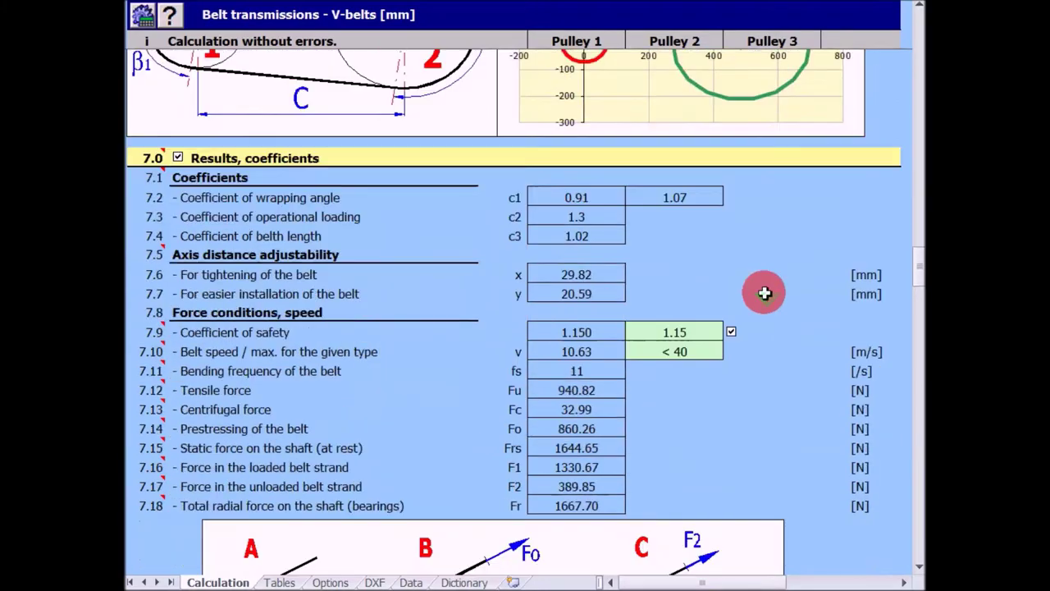
{"action": "scroll", "coordinate": [764, 292], "scroll_direction": "down", "scroll_amount": 2}
{"action": "scroll", "coordinate": [764, 293], "scroll_direction": "down", "scroll_amount": 3}
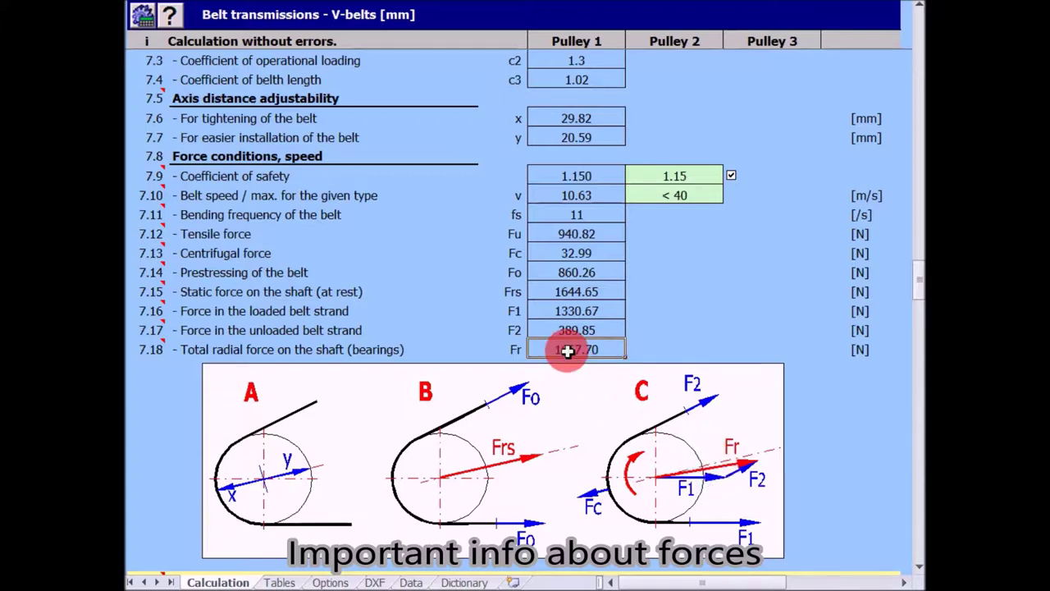
{"action": "scroll", "coordinate": [769, 305], "scroll_direction": "down", "scroll_amount": 5}
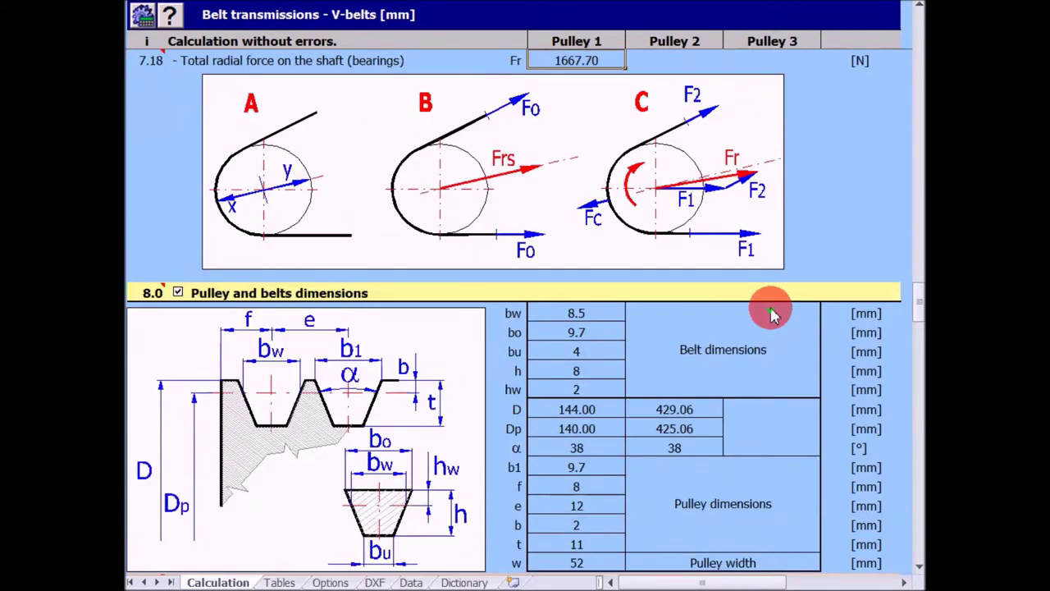
{"action": "scroll", "coordinate": [769, 311], "scroll_direction": "down", "scroll_amount": 2}
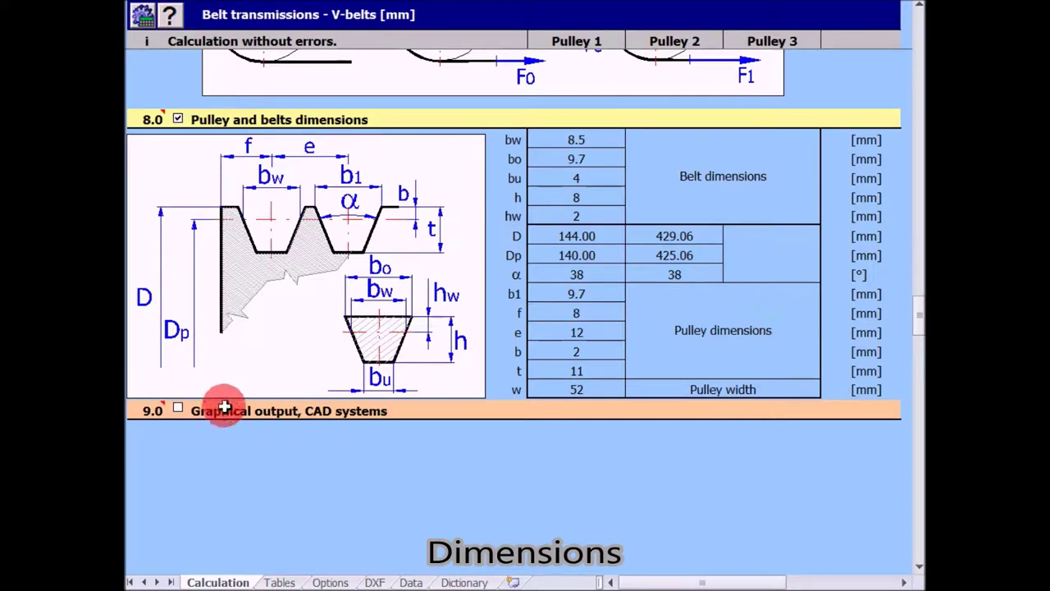
{"action": "scroll", "coordinate": [246, 397], "scroll_direction": "down", "scroll_amount": 3}
{"action": "scroll", "coordinate": [296, 395], "scroll_direction": "down", "scroll_amount": 2}
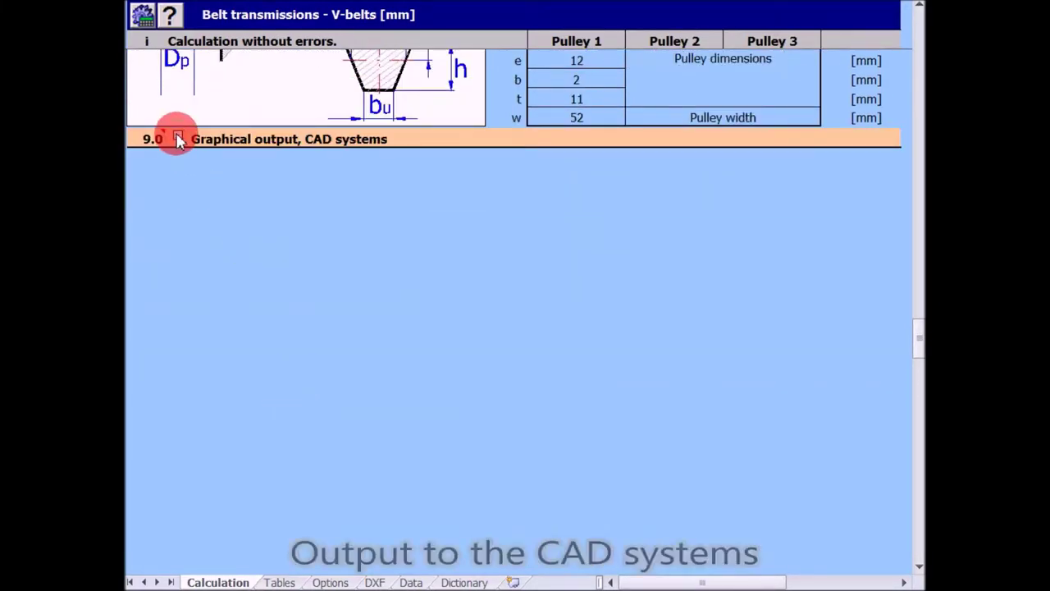
Expand the graphical output section and set the pulley angle α to 15°
{"action": "left_click", "coordinate": [177, 137]}
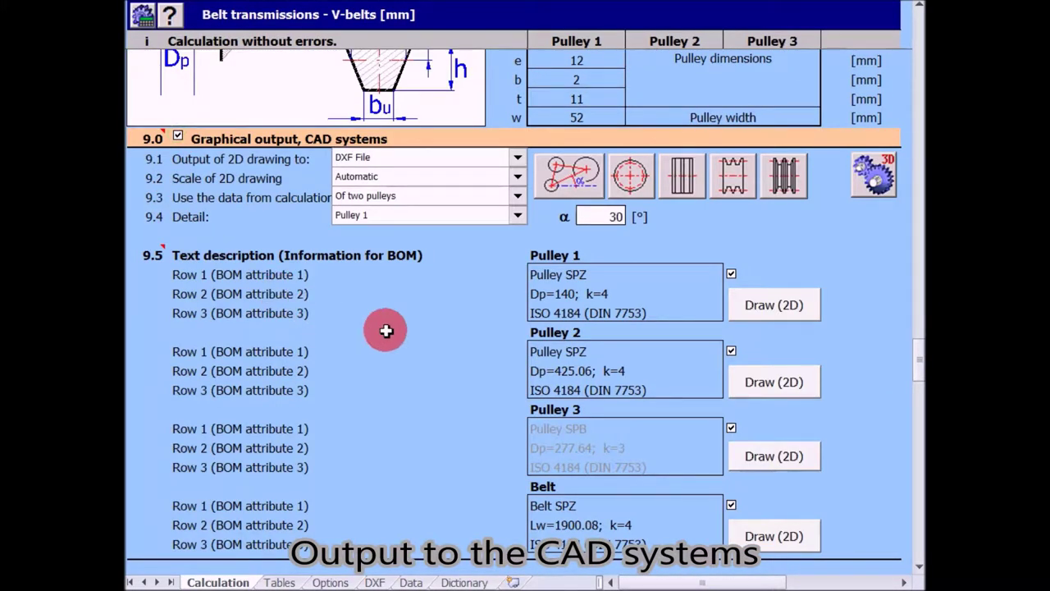
{"action": "left_click", "coordinate": [613, 216]}
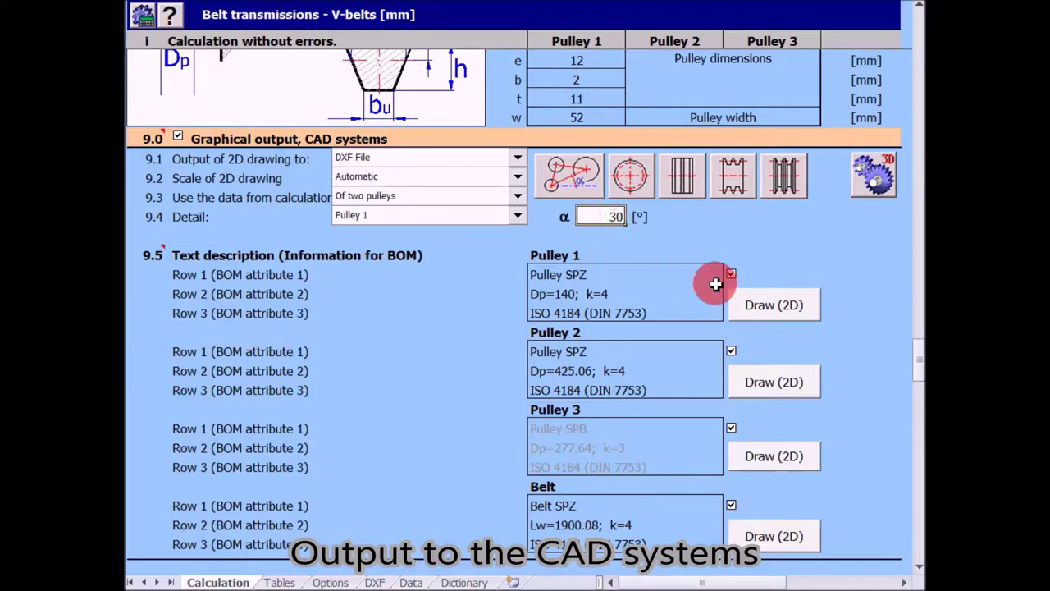
{"action": "type", "text": "15"}
{"action": "key", "text": "Return"}
Set 2D drawing output to AutoCAD 2015, 2016 instead of DXF File
{"action": "left_click", "coordinate": [440, 163]}
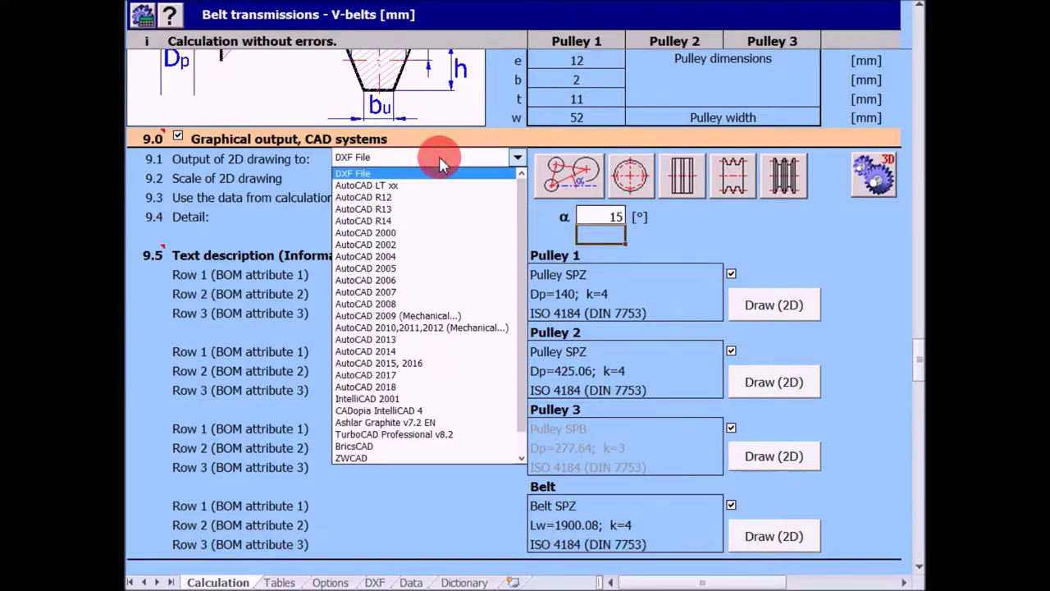
{"action": "scroll", "coordinate": [514, 238], "scroll_direction": "down", "scroll_amount": 1}
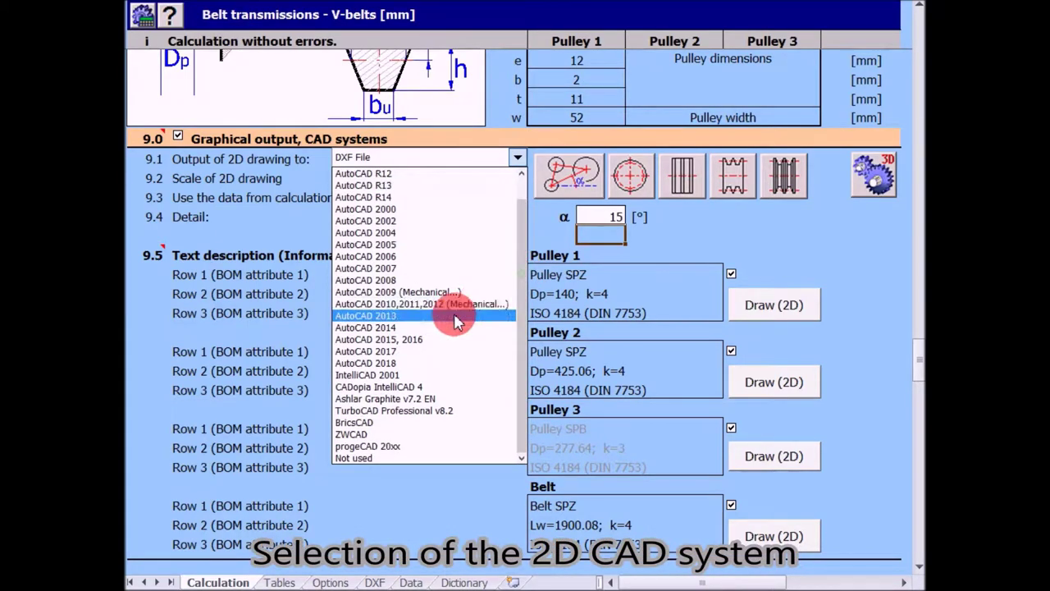
{"action": "left_click", "coordinate": [430, 343]}
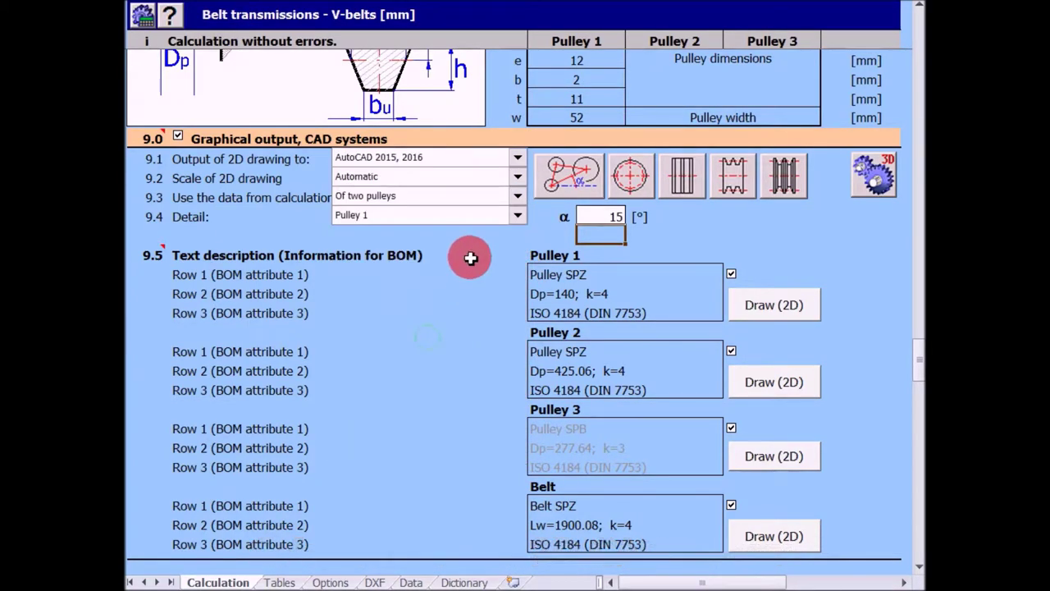
Insert the two-pulley belt transmission layout into the AutoCAD drawing at default scale
{"action": "left_click", "coordinate": [567, 174]}
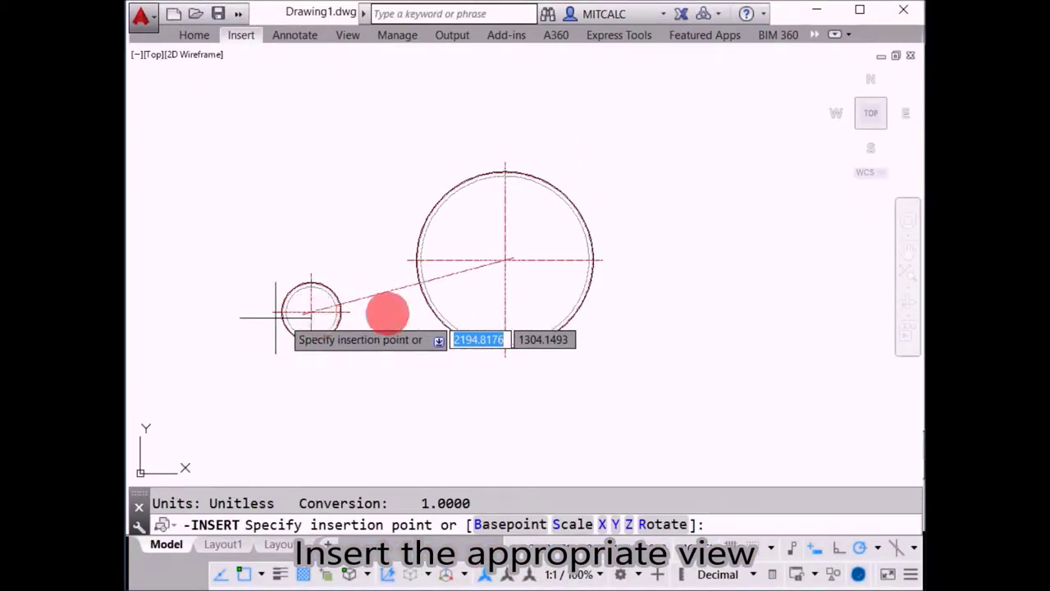
{"action": "left_click", "coordinate": [440, 308]}
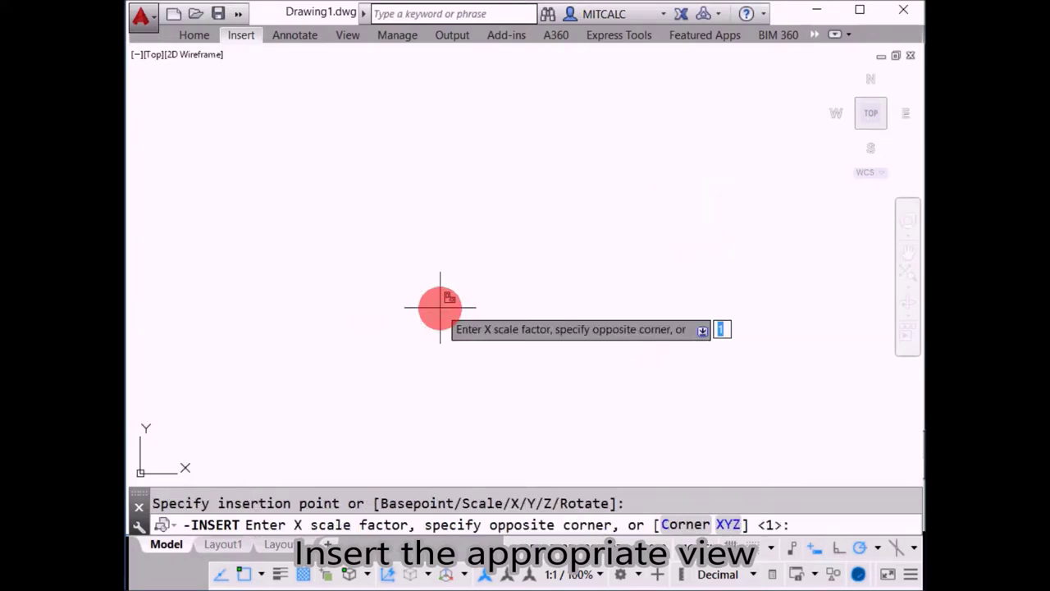
{"action": "key", "text": "Return"}
{"action": "key", "text": "Return"}
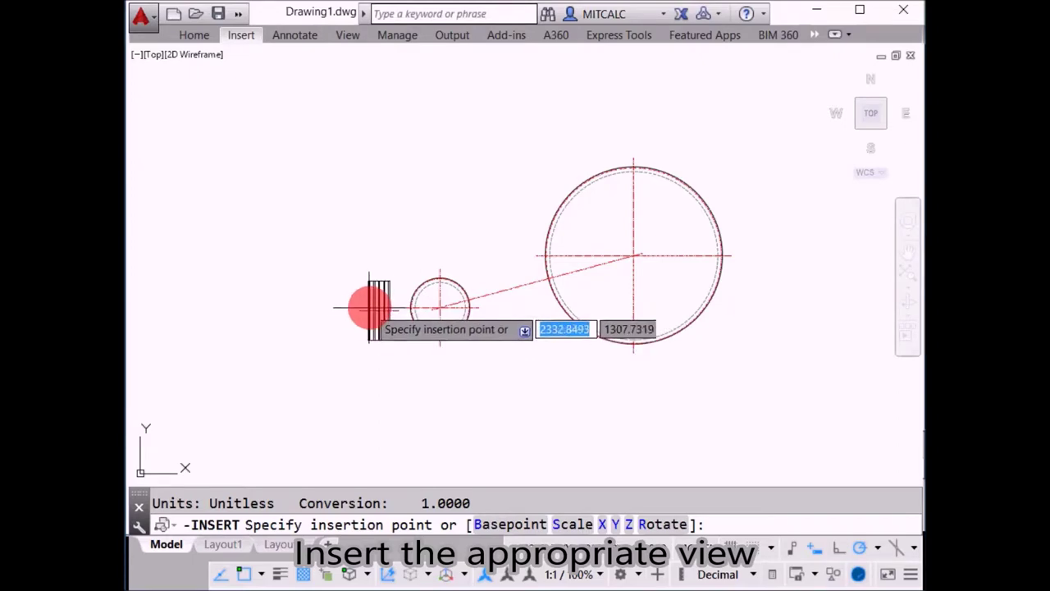
Place the pulley side view just left of the small pulley
{"action": "left_click", "coordinate": [361, 308]}
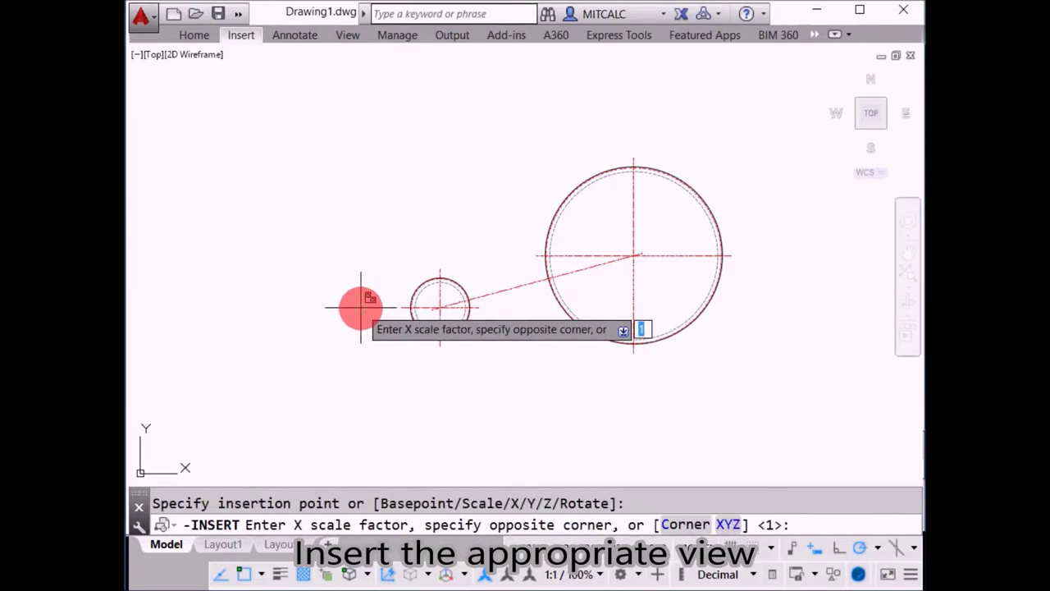
{"action": "key", "text": "Return"}
{"action": "key", "text": "Return"}
{"action": "key", "text": "Return"}
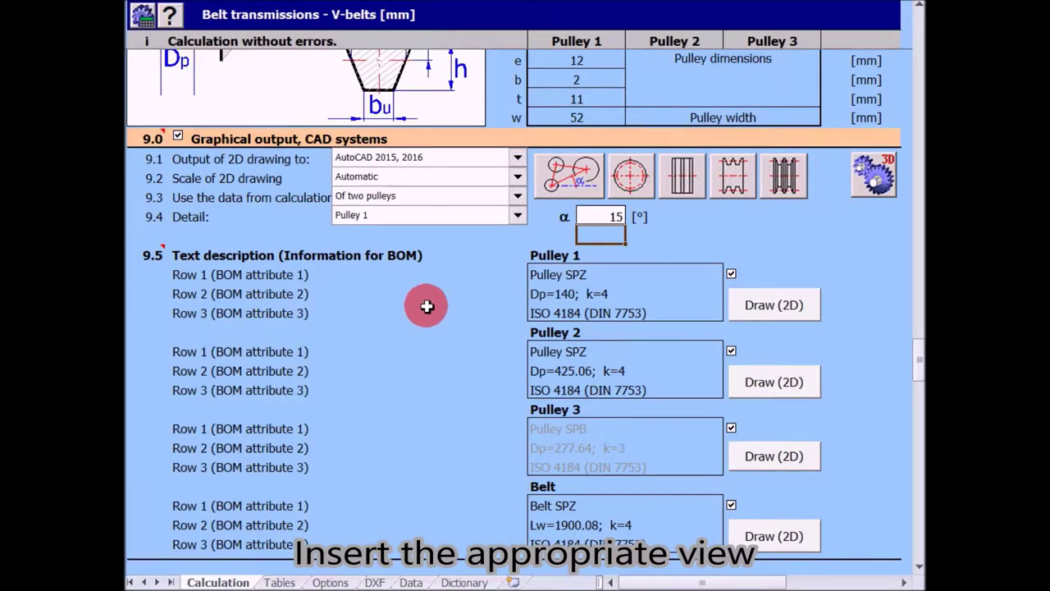
{"action": "left_click", "coordinate": [740, 173]}
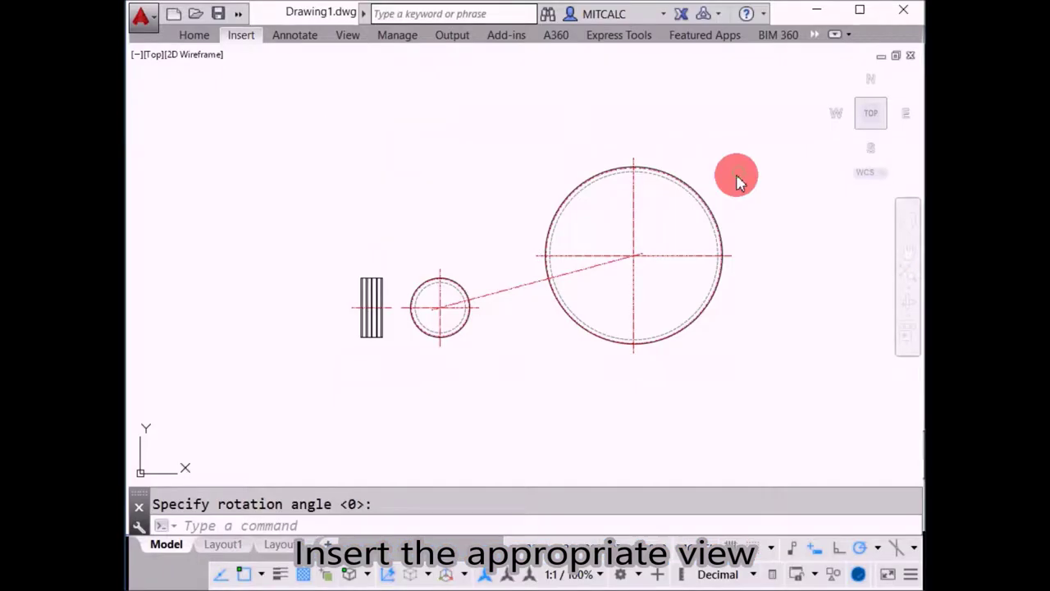
Place two more pulley views in a row to the left of the side view
{"action": "left_click", "coordinate": [325, 308]}
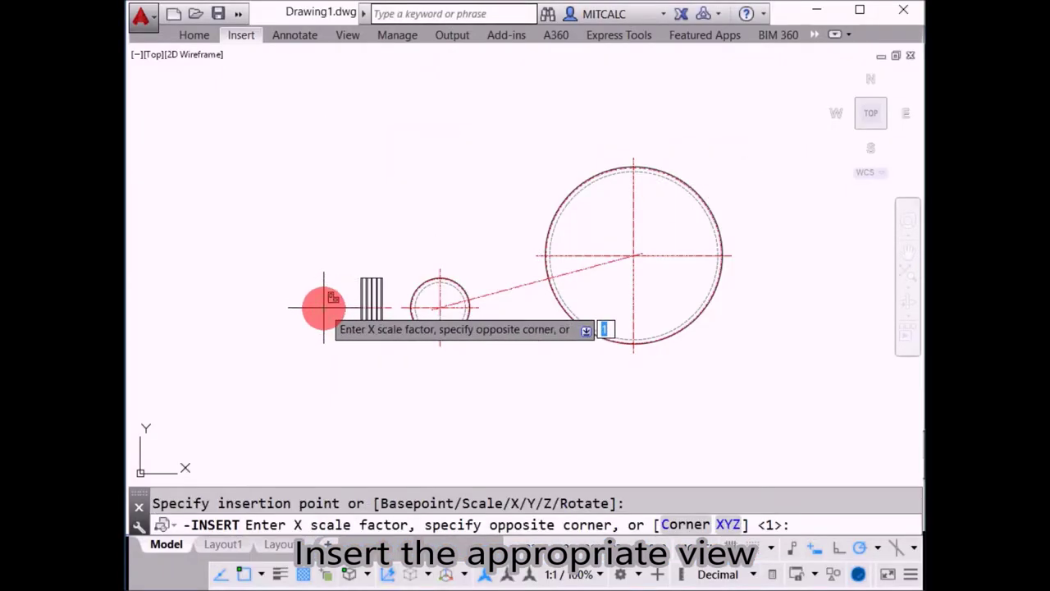
{"action": "key", "text": "Return"}
{"action": "key", "text": "Return"}
{"action": "key", "text": "Return"}
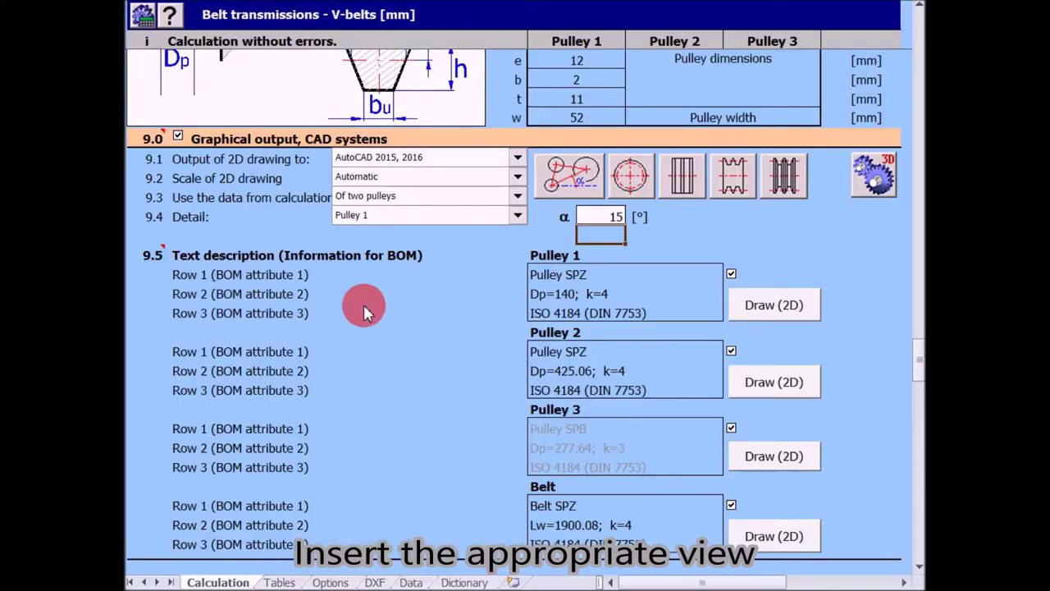
{"action": "left_click", "coordinate": [782, 181]}
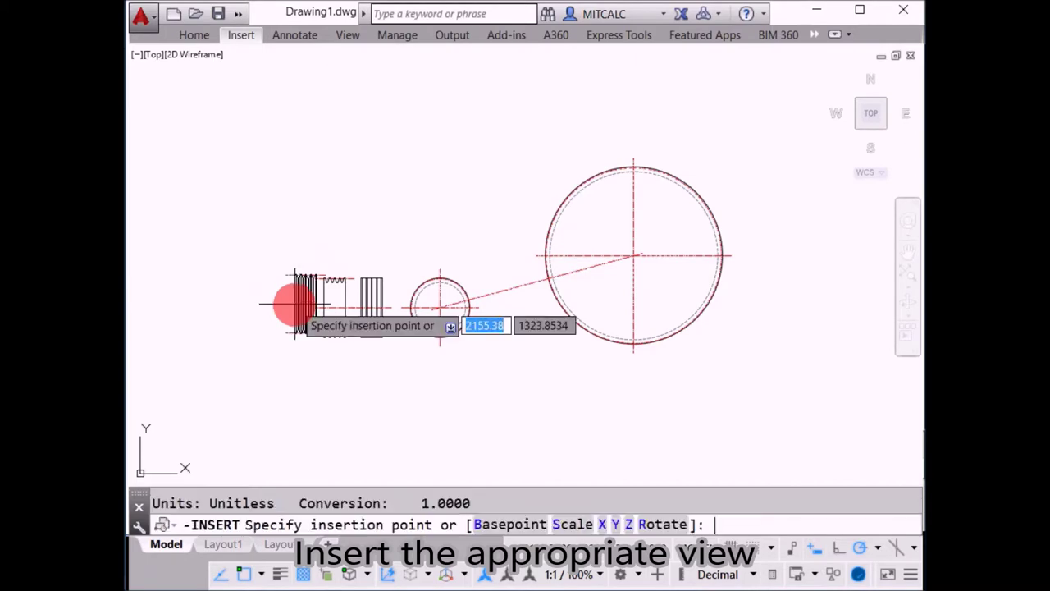
{"action": "left_click", "coordinate": [272, 308]}
{"action": "key", "text": "Return"}
{"action": "key", "text": "Return"}
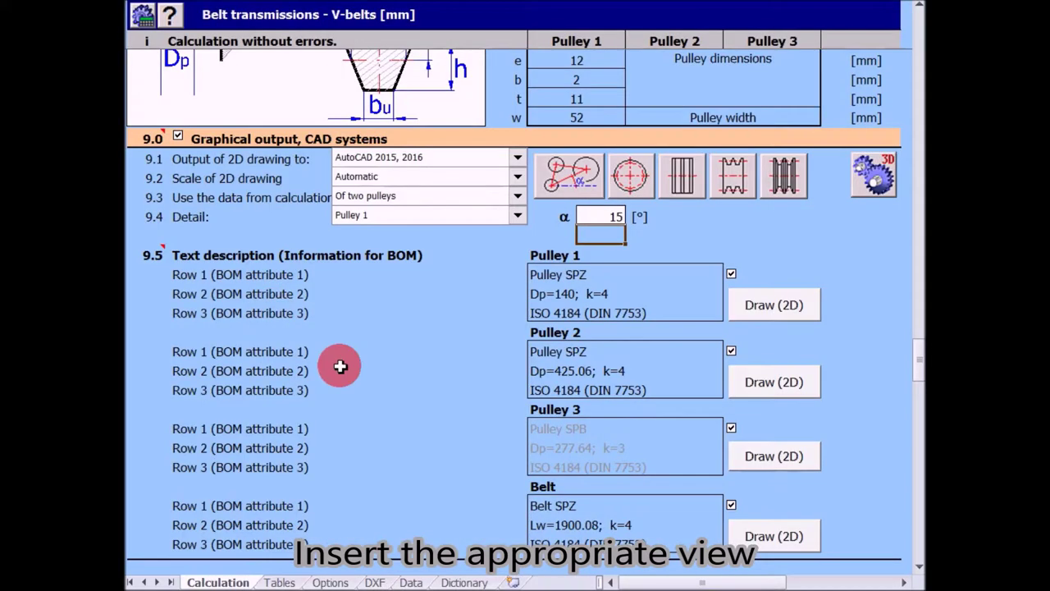
Add Pulley 1's description box (Pulley SPZ, Dp=140, k=4) above the pulley views
{"action": "left_click", "coordinate": [770, 316]}
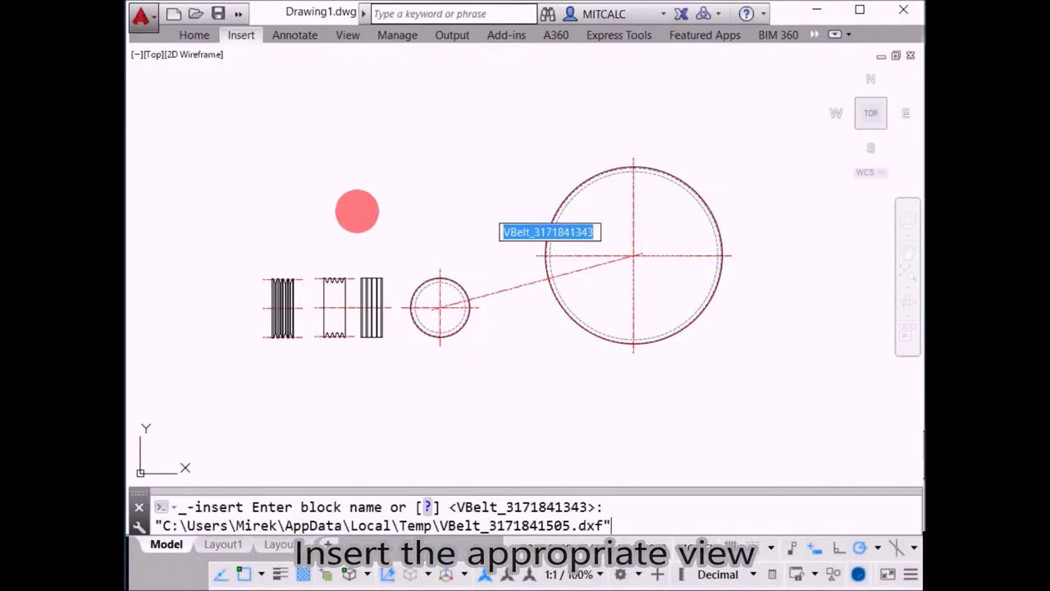
{"action": "left_click", "coordinate": [286, 232]}
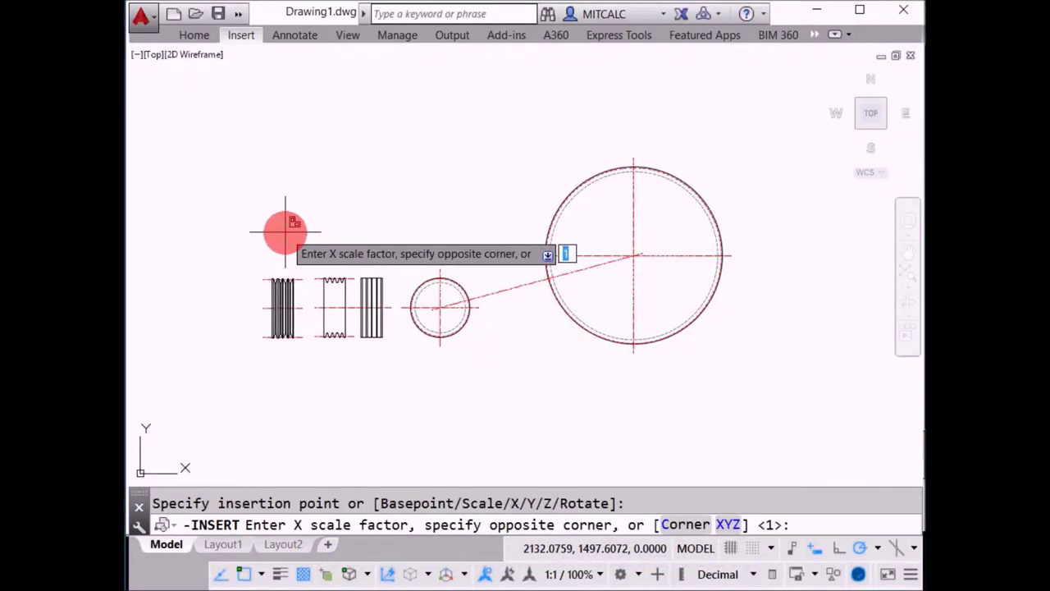
{"action": "key", "text": "Return"}
{"action": "key", "text": "Return"}
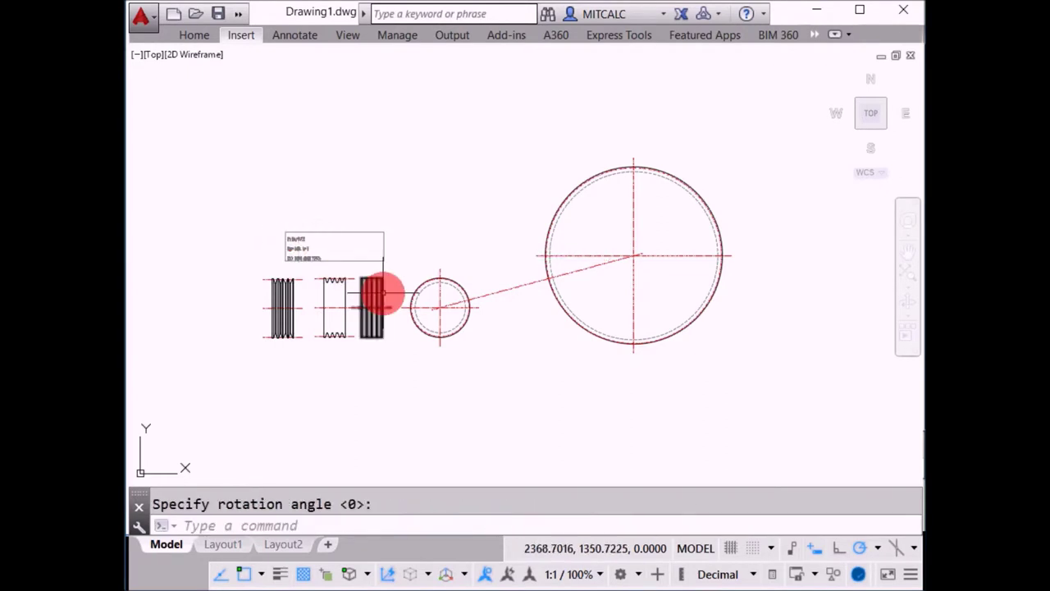
{"action": "scroll", "coordinate": [383, 292], "scroll_direction": "up", "scroll_amount": 2}
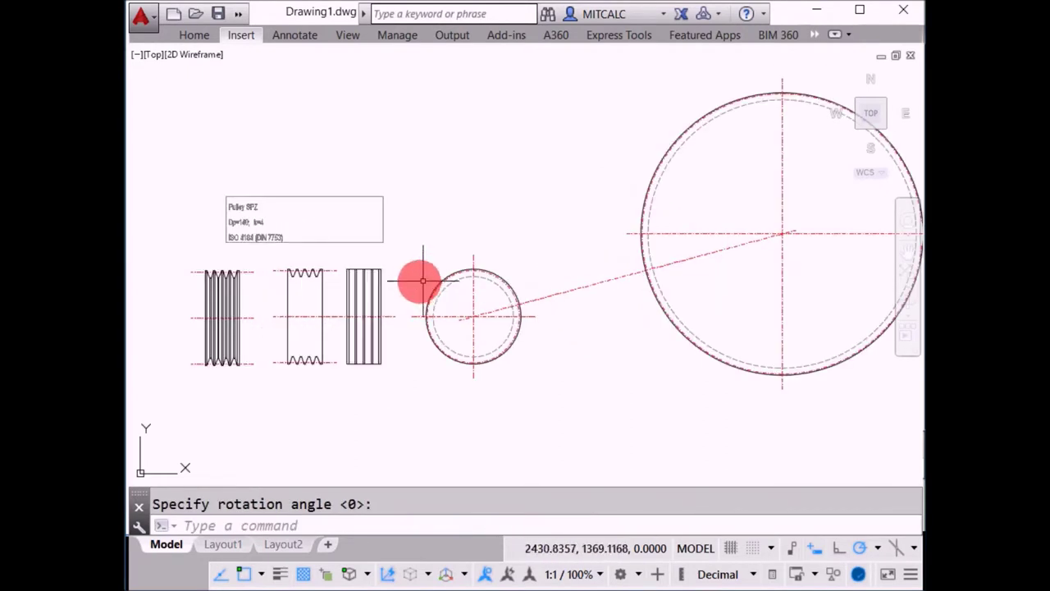
{"action": "scroll", "coordinate": [414, 279], "scroll_direction": "up", "scroll_amount": 2}
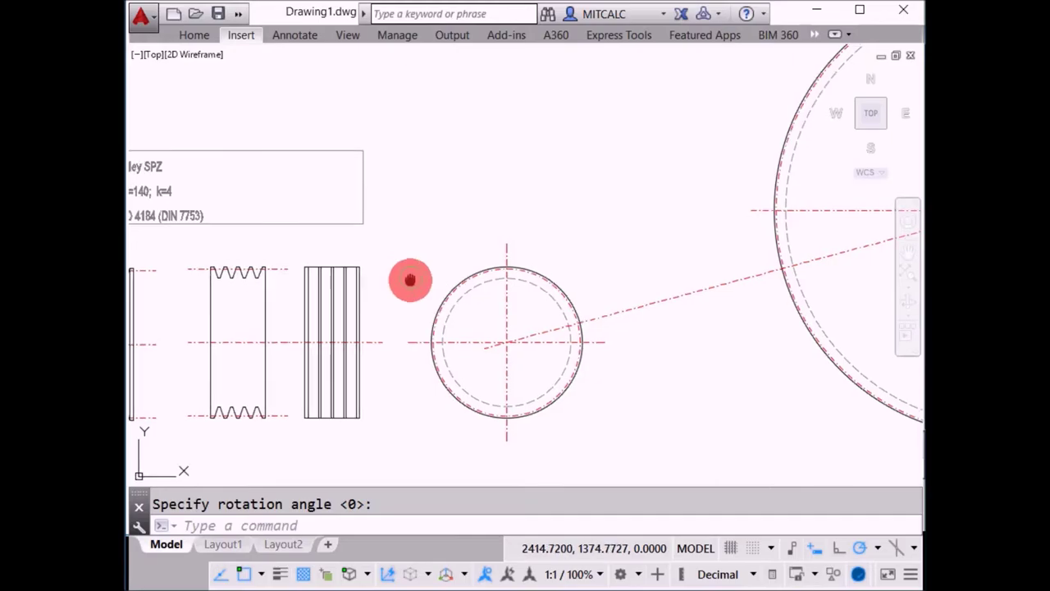
{"action": "middle_click_drag", "start_coordinate": [415, 279], "coordinate": [596, 244]}
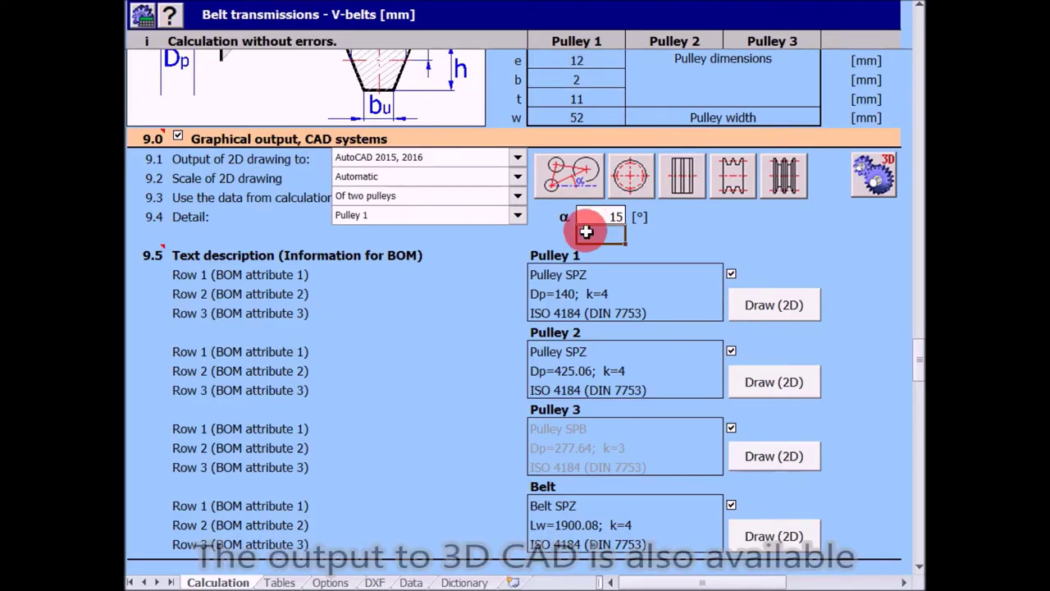
{"action": "left_click", "coordinate": [875, 180]}
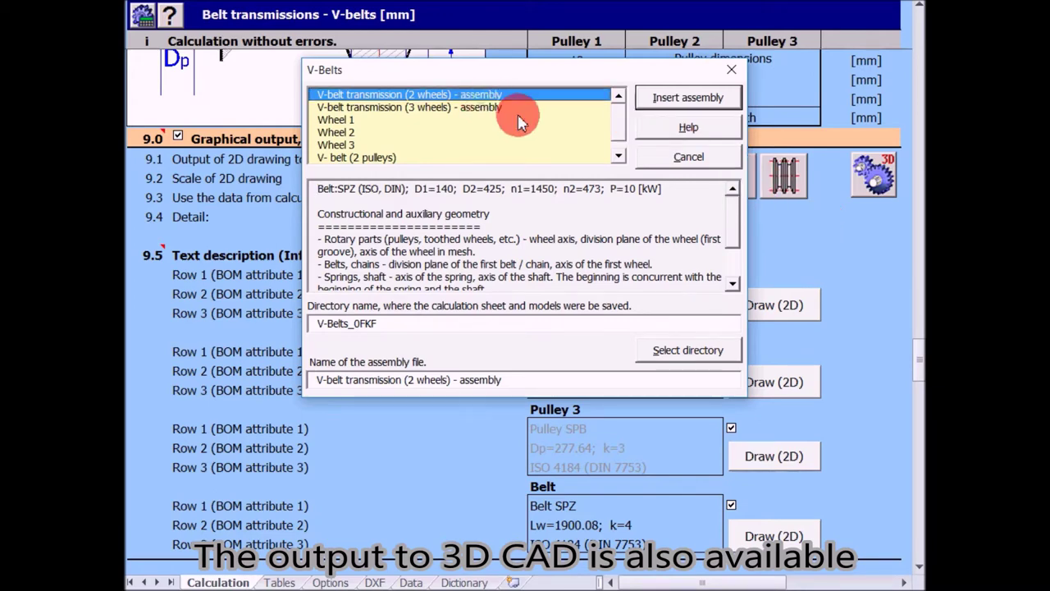
Insert the V-belt transmission (2 wheels) assembly into Inventor's GearBox01
{"action": "left_click", "coordinate": [689, 99]}
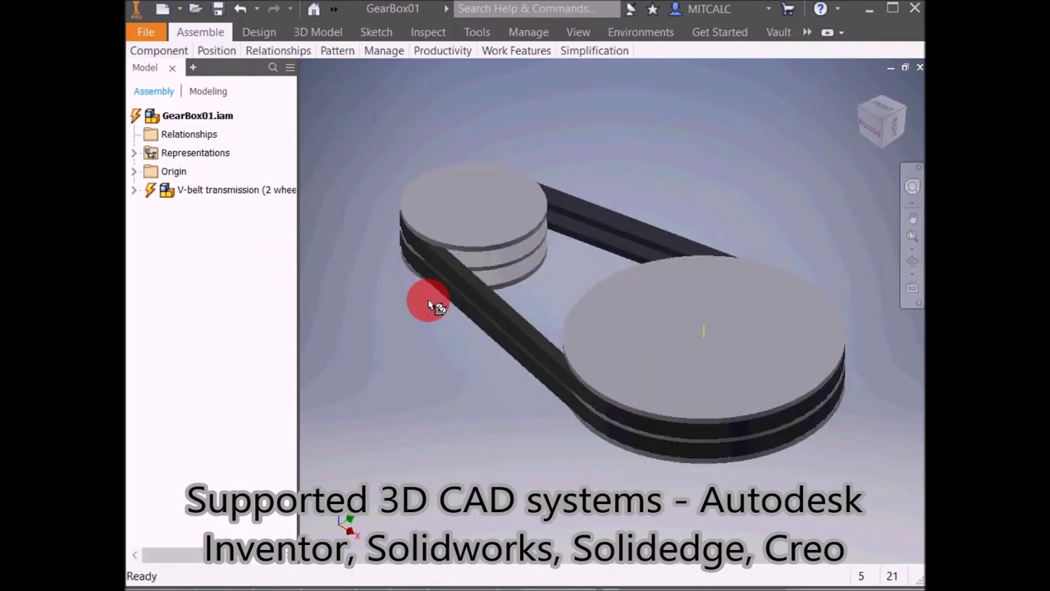
Edit the V-belt transmission subassembly and orbit the view to inspect both pulleys
{"action": "double_click", "coordinate": [145, 200]}
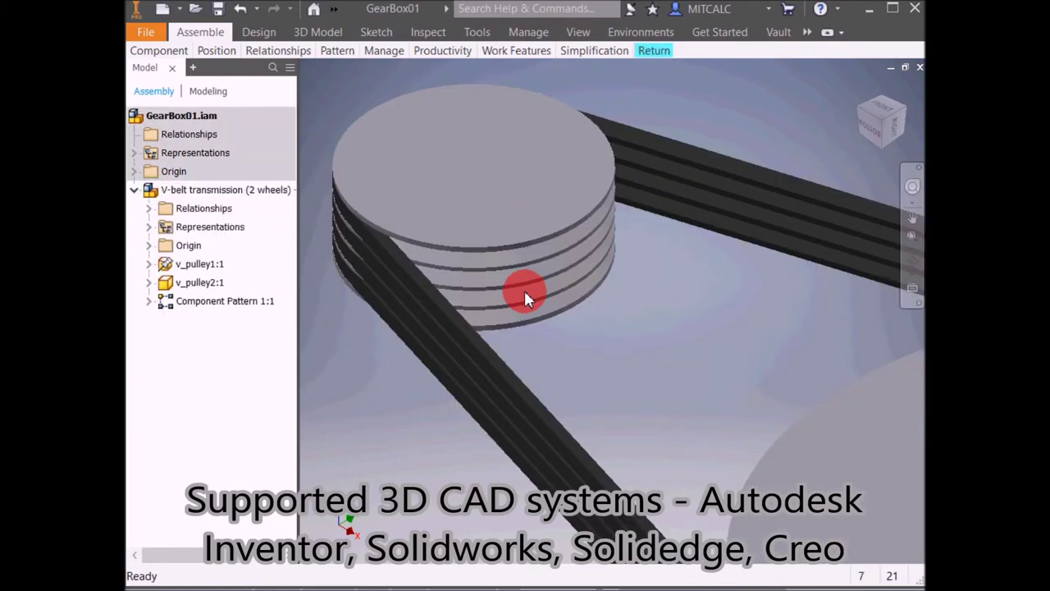
{"action": "scroll", "coordinate": [583, 328], "scroll_direction": "down", "scroll_amount": 5}
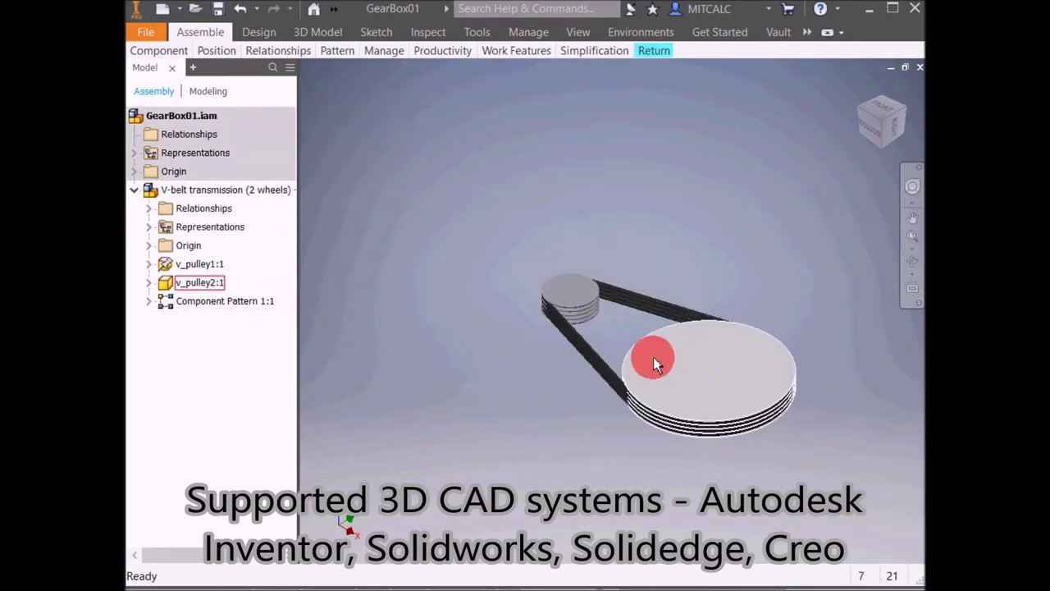
{"action": "scroll", "coordinate": [655, 352], "scroll_direction": "up", "scroll_amount": 3}
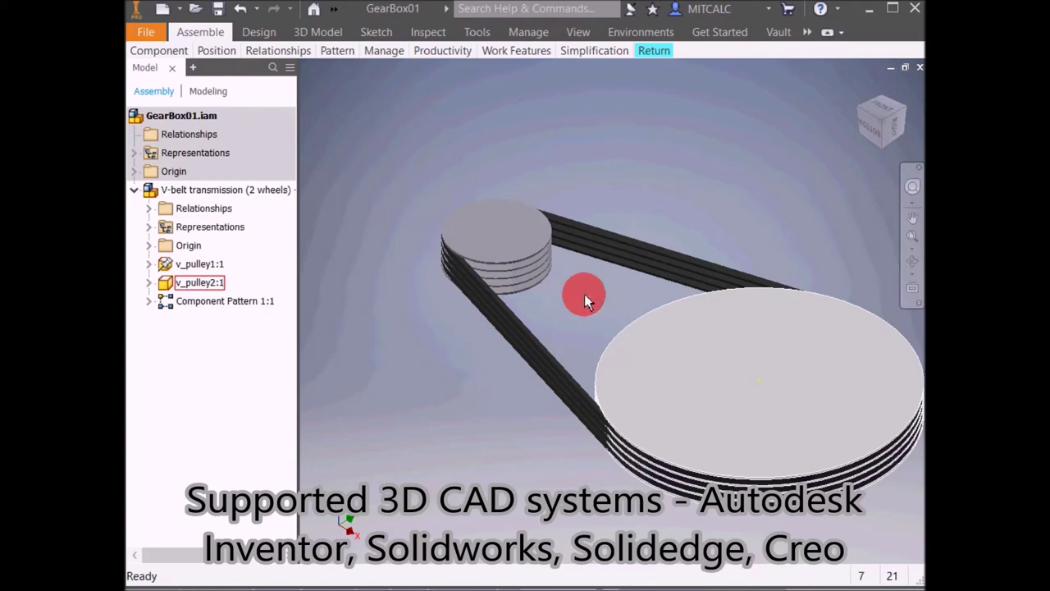
{"action": "mouse_move", "coordinate": [616, 309]}
{"action": "middle_mouse_down", "text": "shift"}
{"action": "mouse_move", "coordinate": [632, 320]}
{"action": "mouse_move", "coordinate": [534, 234]}
{"action": "mouse_move", "coordinate": [574, 183]}
{"action": "mouse_move", "coordinate": [589, 277]}
{"action": "mouse_move", "coordinate": [511, 269]}
{"action": "mouse_move", "coordinate": [446, 238]}
{"action": "mouse_move", "coordinate": [547, 266]}
{"action": "middle_mouse_up", "text": "shift"}
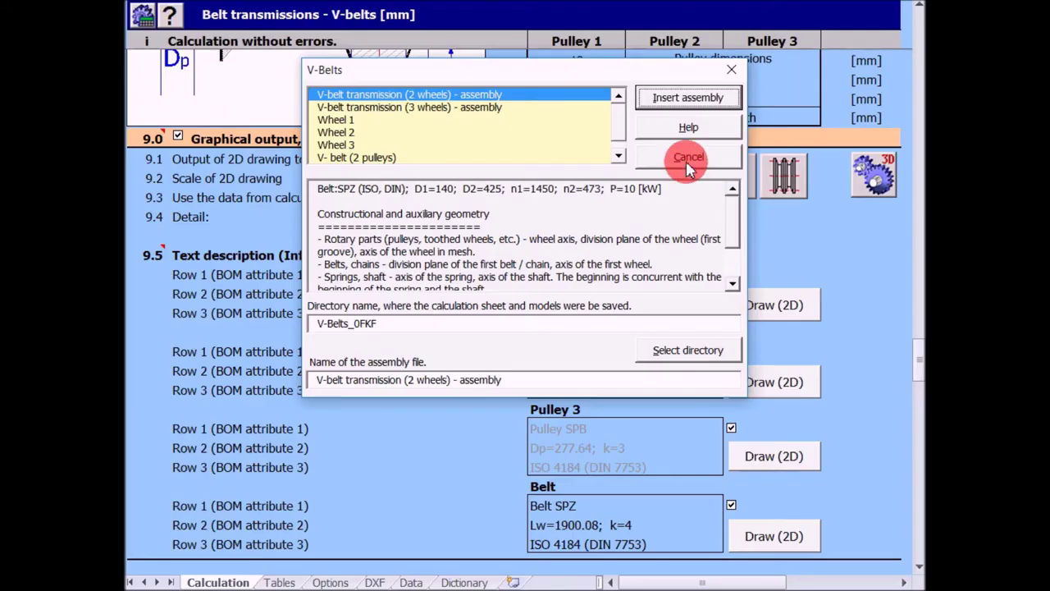
{"action": "left_click", "coordinate": [689, 165]}
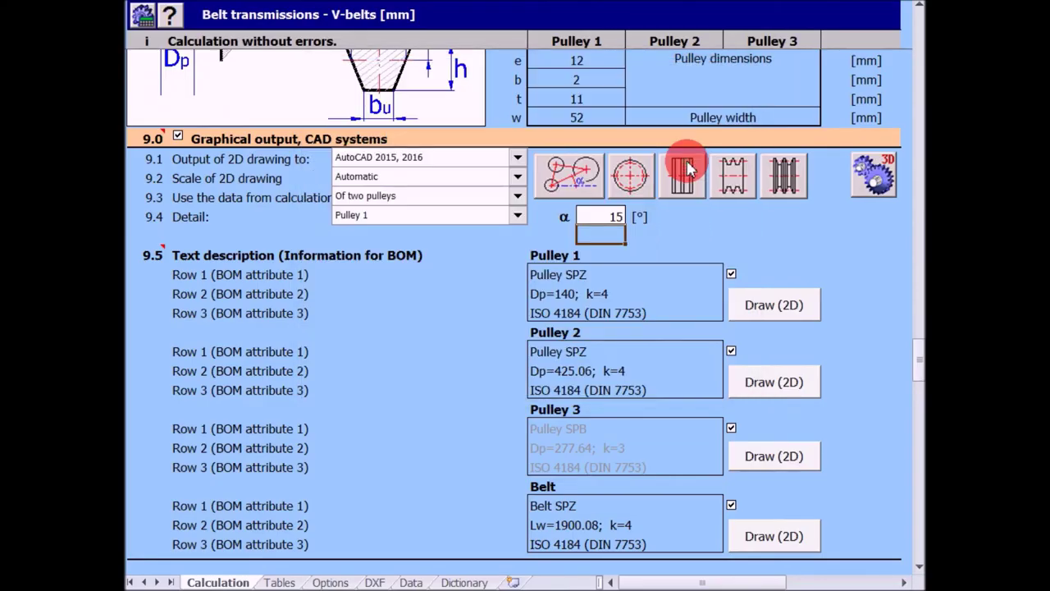